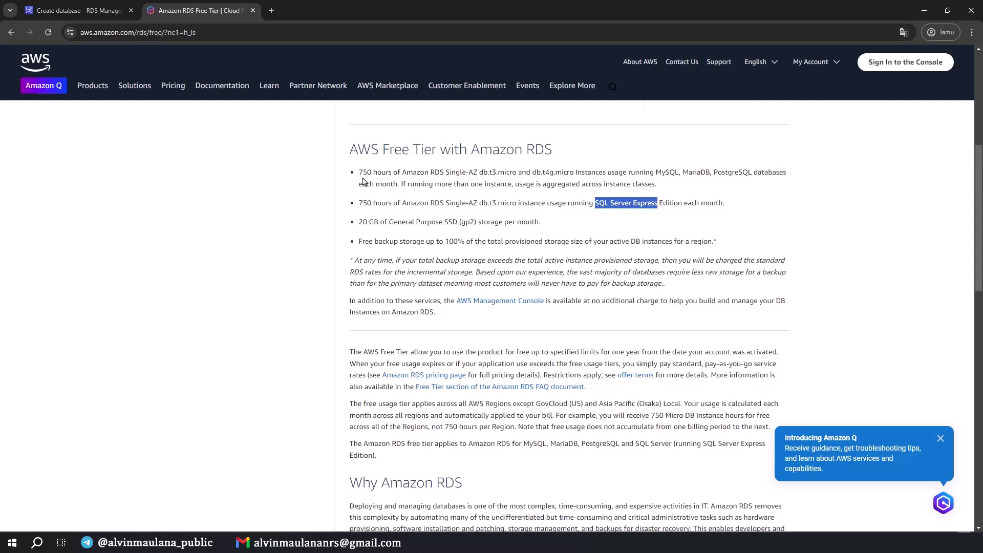
Review the Amazon RDS free tier limits for instance hours, storage and backups, and calculate 24 × 30 in Calculator
left_click_drag(359, 173, 389, 172)
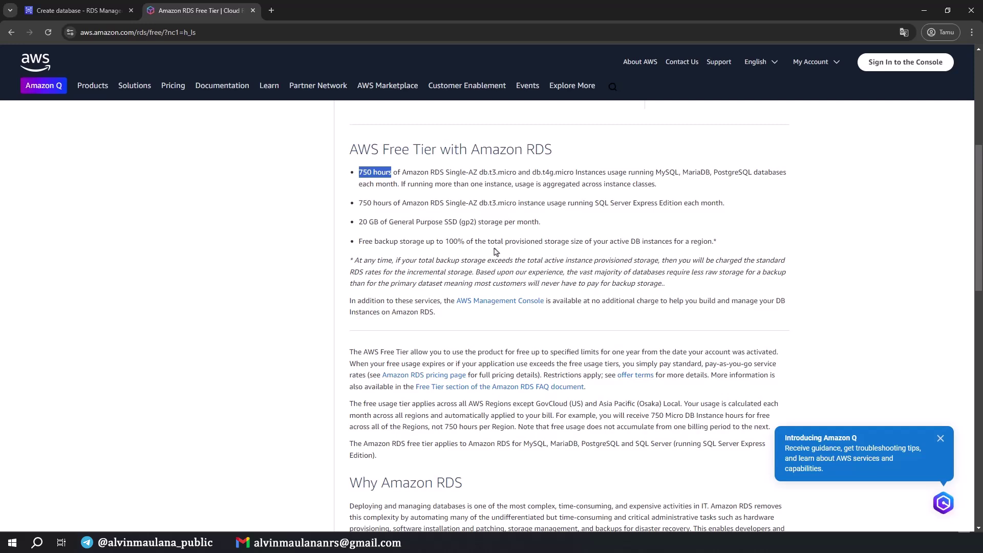
key("alt+Tab")
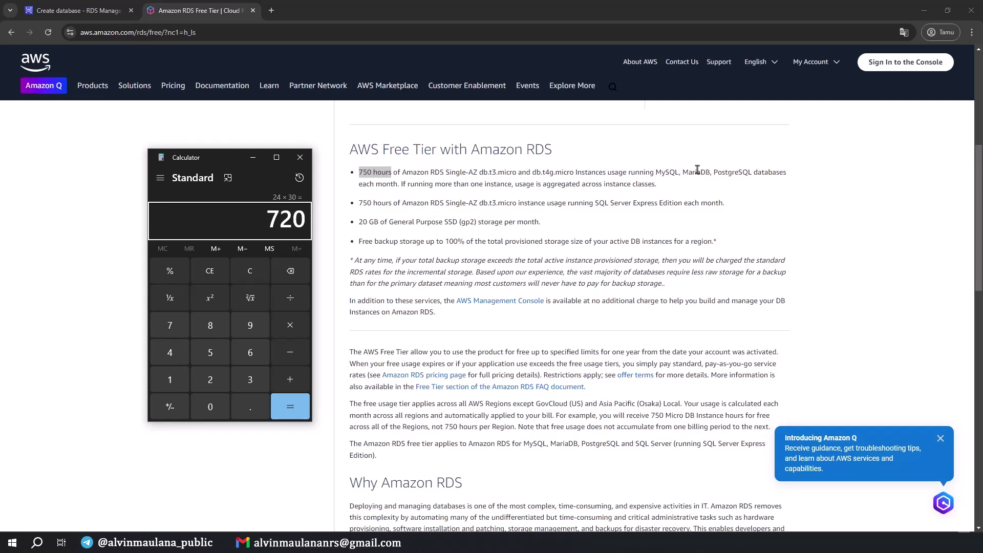
left_click_drag(594, 203, 685, 203)
left_click_drag(359, 172, 401, 172)
left_click(360, 203)
left_click_drag(361, 203, 395, 204)
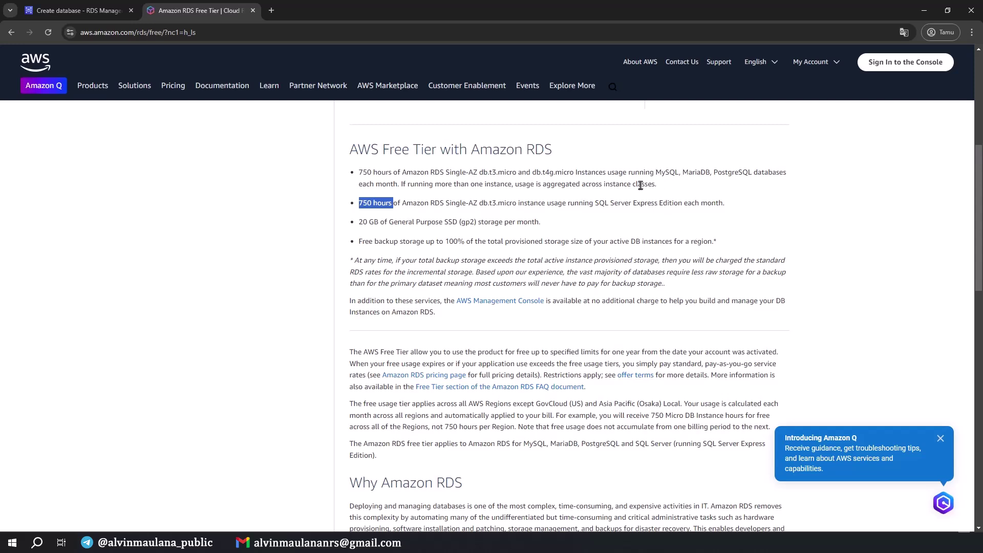
left_click_drag(358, 222, 556, 225)
left_click_drag(362, 241, 722, 241)
left_click(758, 251)
Switch to the AWS console, search for "rds" to open the RDS service, and start creating a database
key("ctrl+Tab")
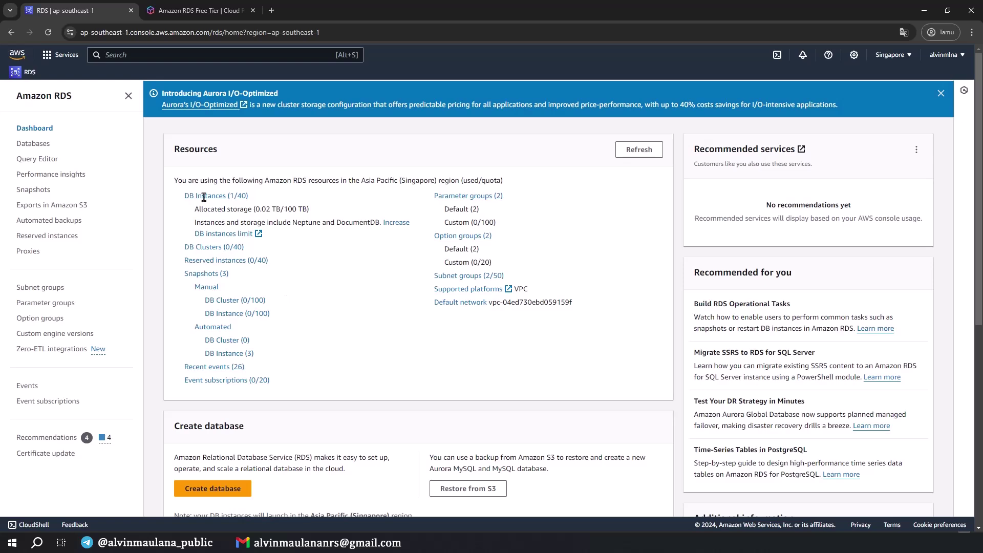
type("rds")
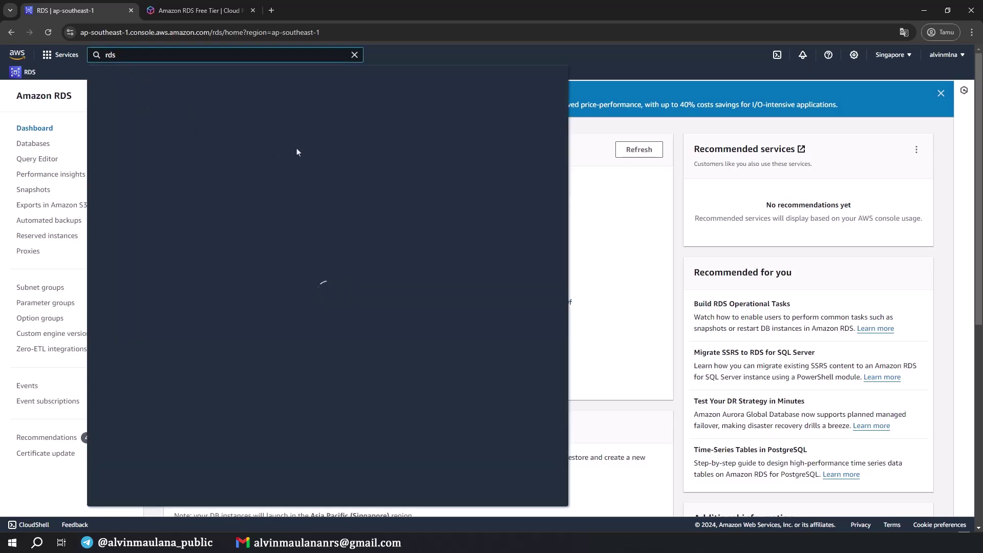
left_click(246, 136)
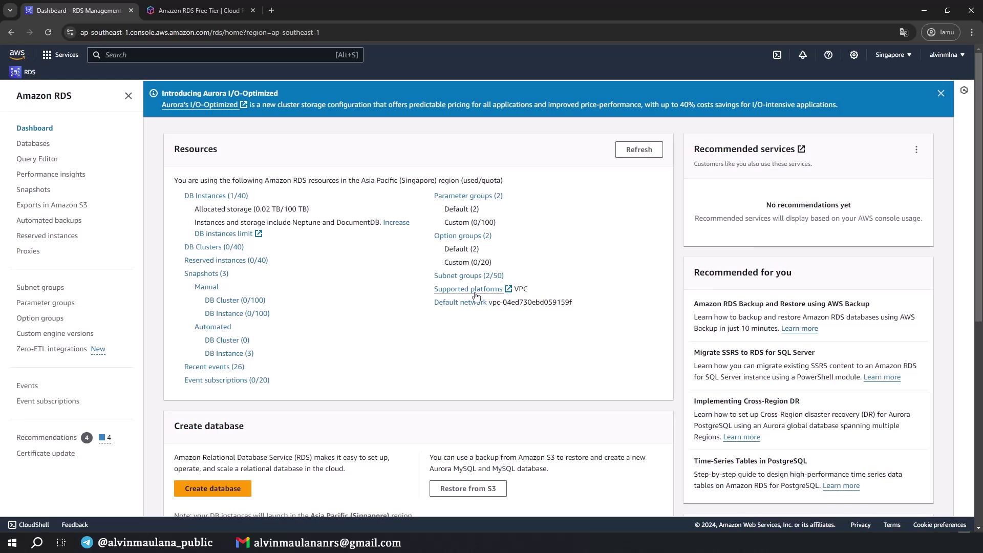
left_click(231, 485)
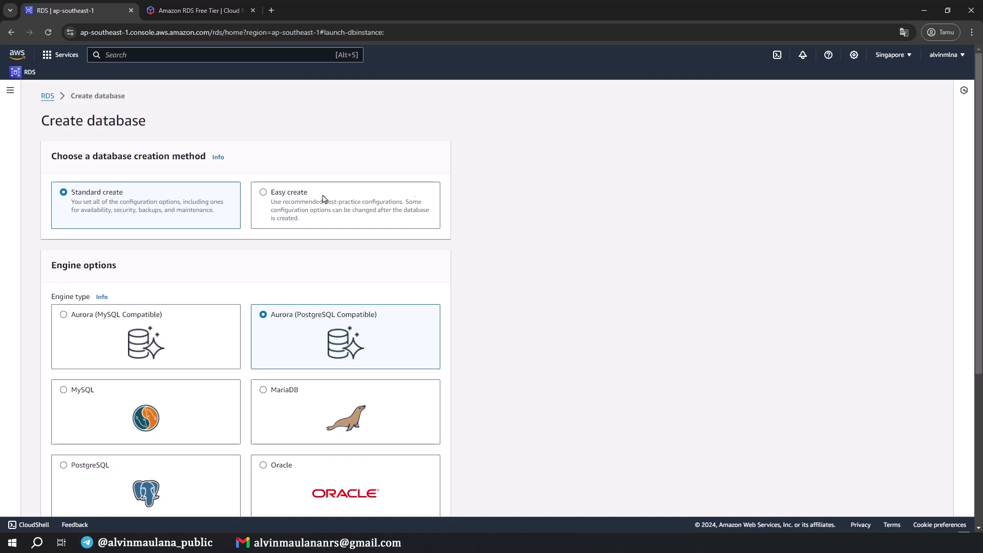
Choose MySQL as the database engine type with engine version MySQL 8.0.35
scroll(99, 201, "down", 2)
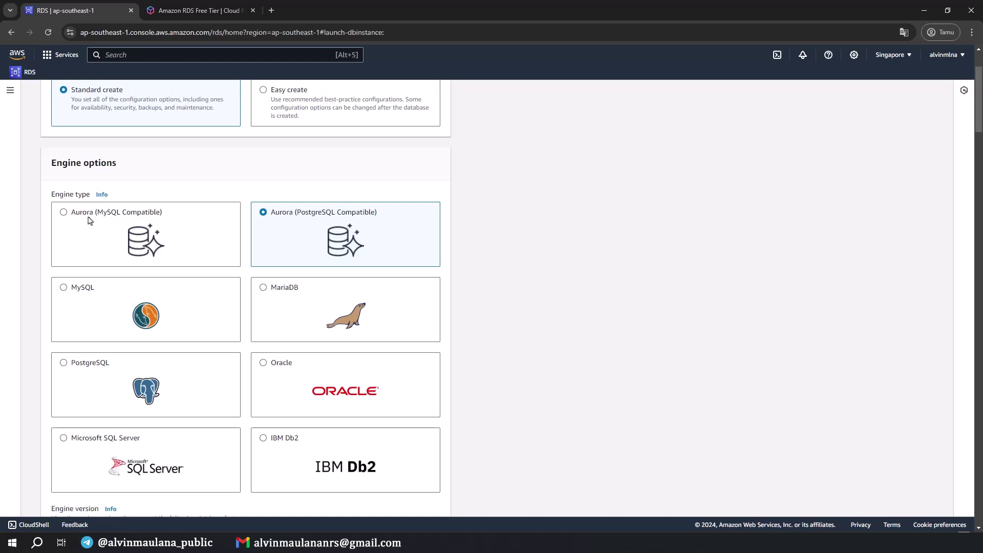
left_click(75, 292)
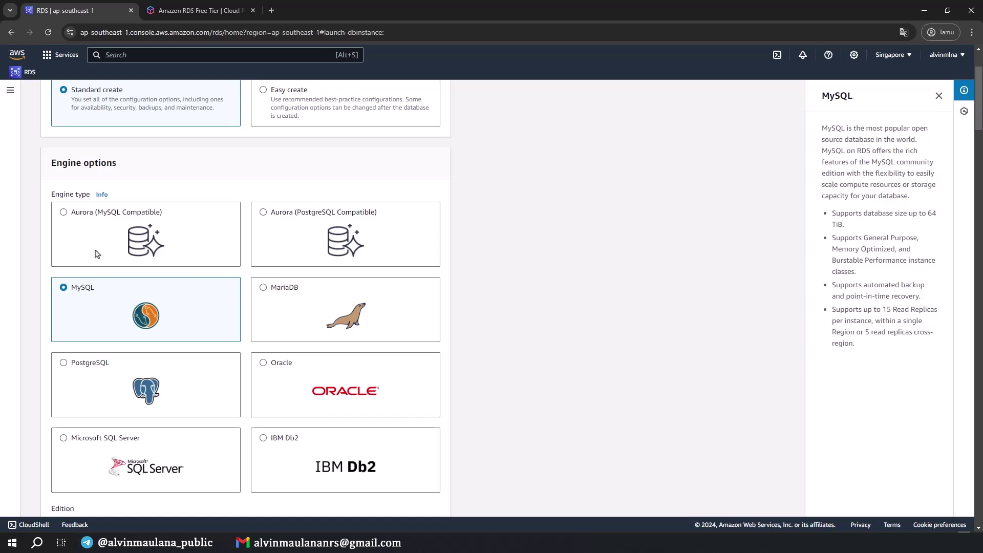
scroll(131, 250, "down", 6)
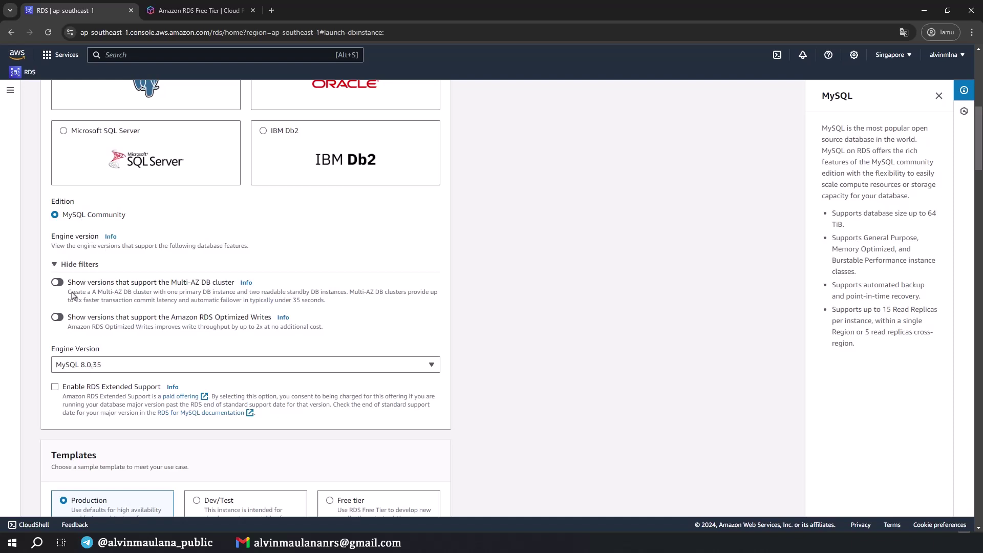
scroll(125, 269, "down", 1)
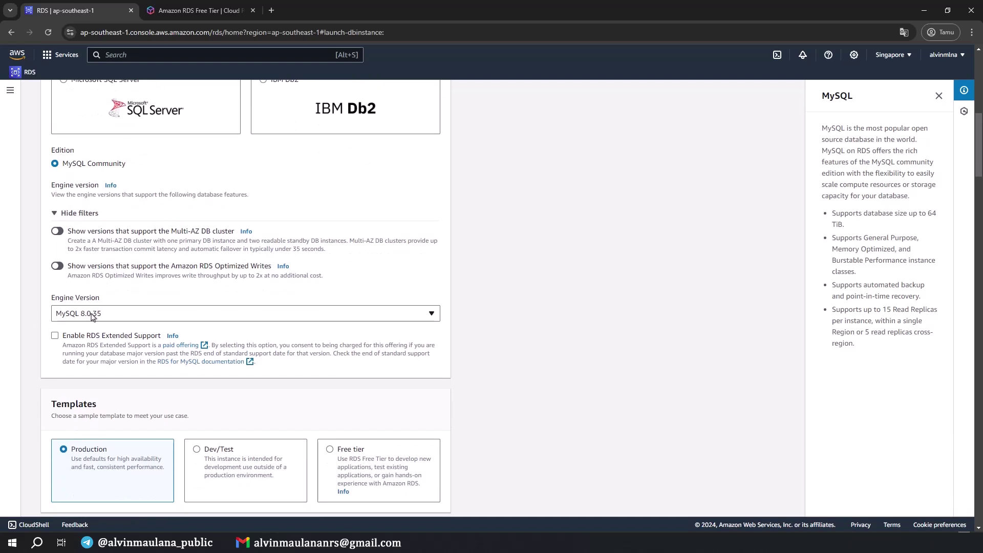
left_click(322, 318)
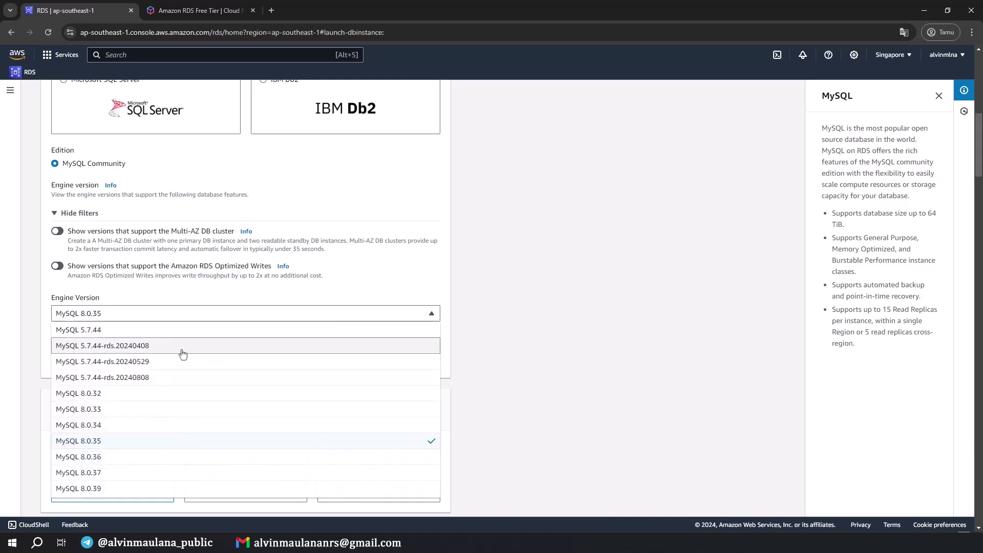
scroll(134, 454, "down", 1)
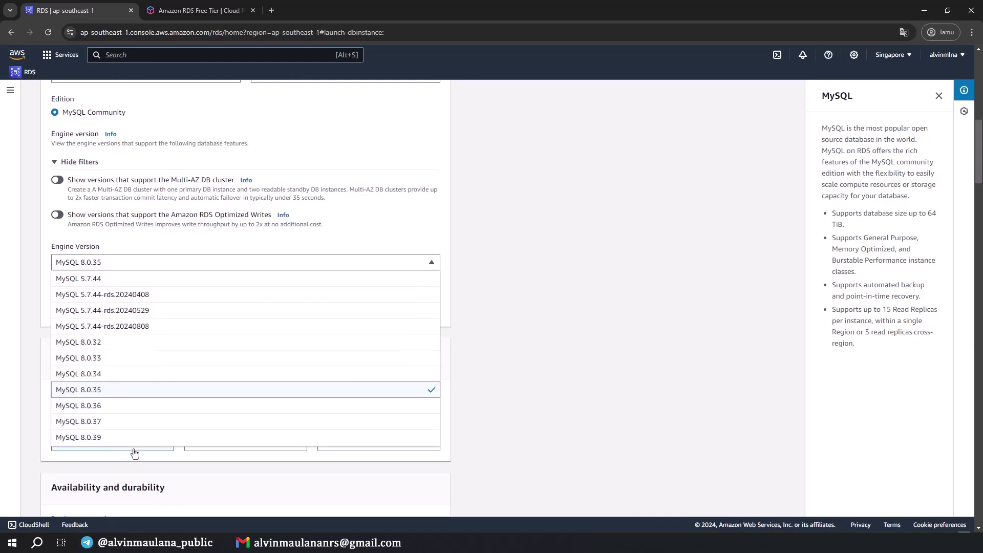
left_click(97, 391)
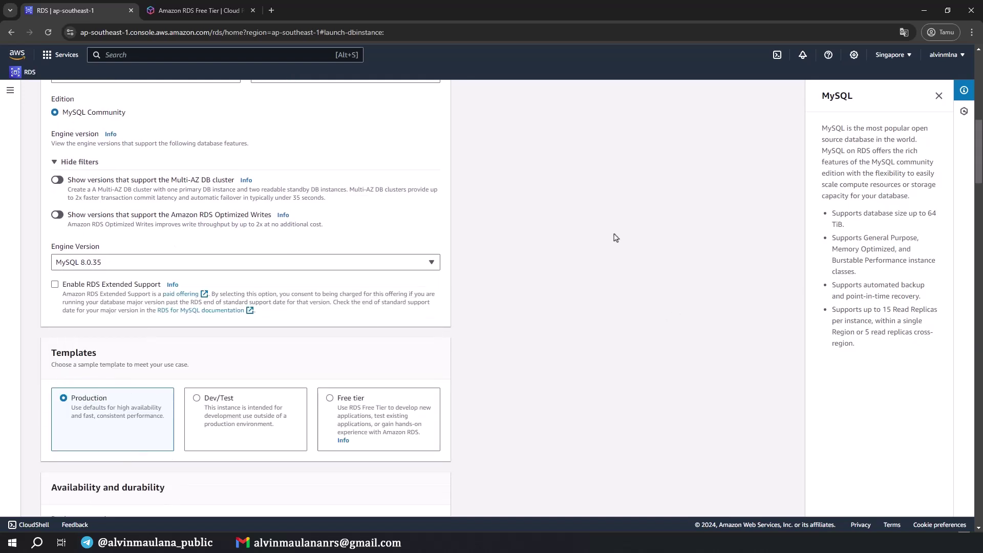
Select the Free tier template and review the deployment options under Availability and durability
scroll(607, 251, "down", 2)
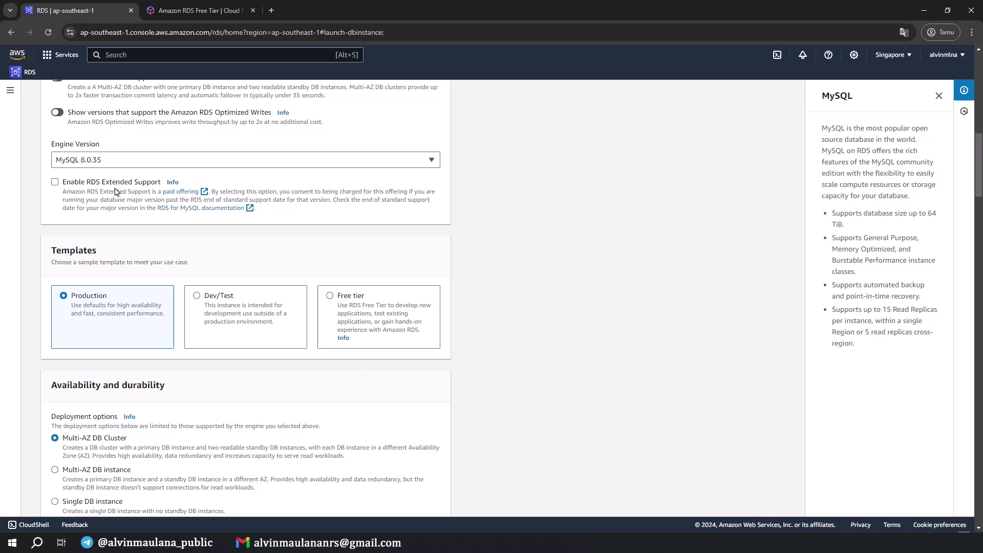
left_click(330, 300)
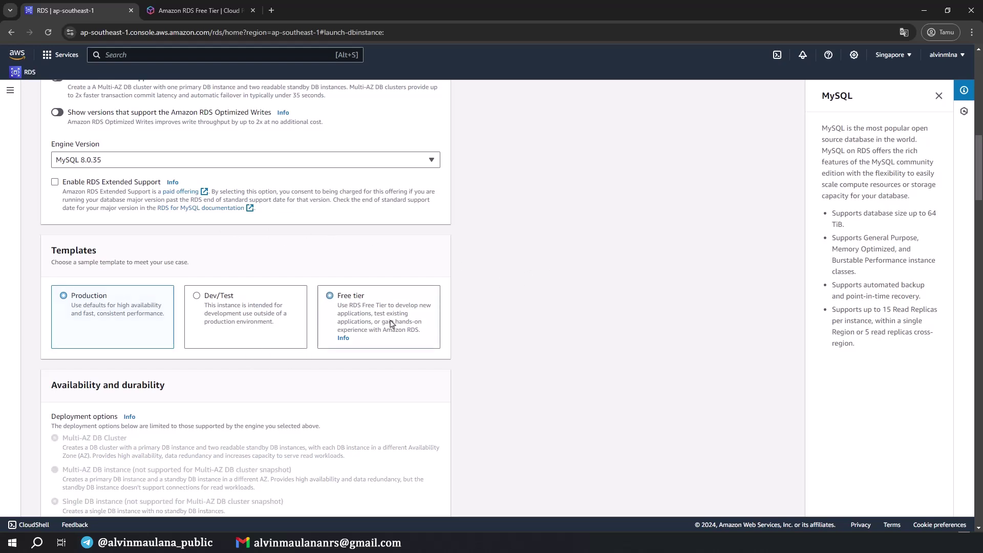
scroll(364, 302, "down", 2)
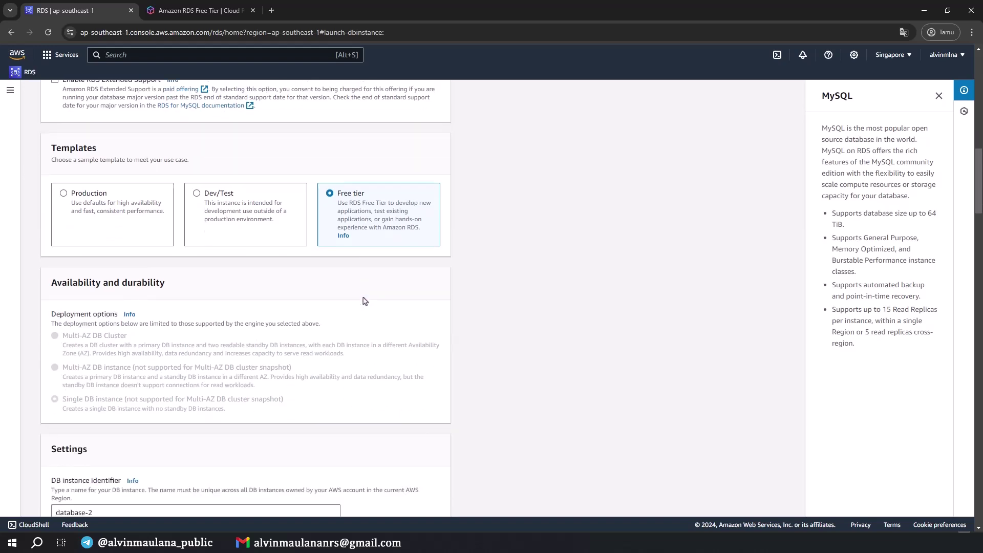
scroll(154, 300, "down", 1)
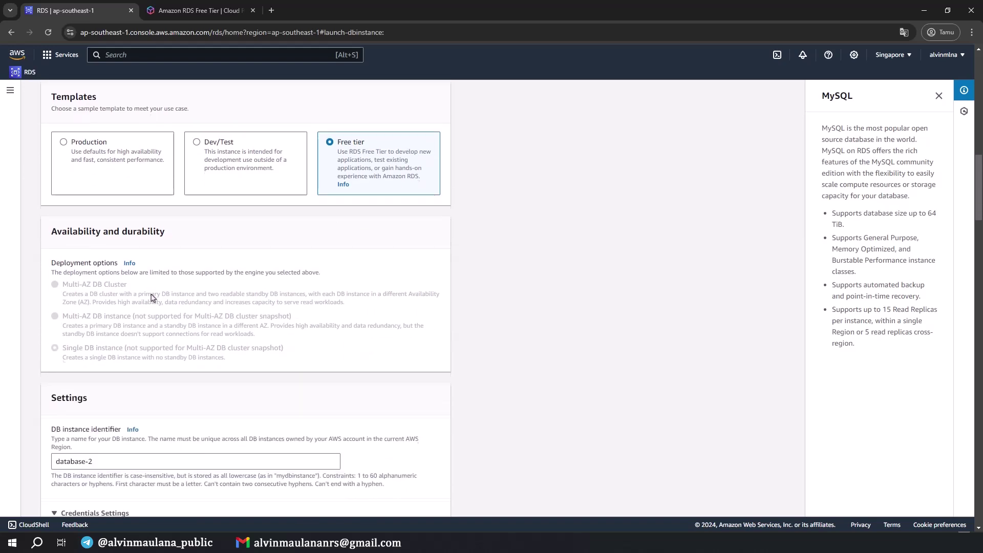
left_click_drag(64, 359, 230, 365)
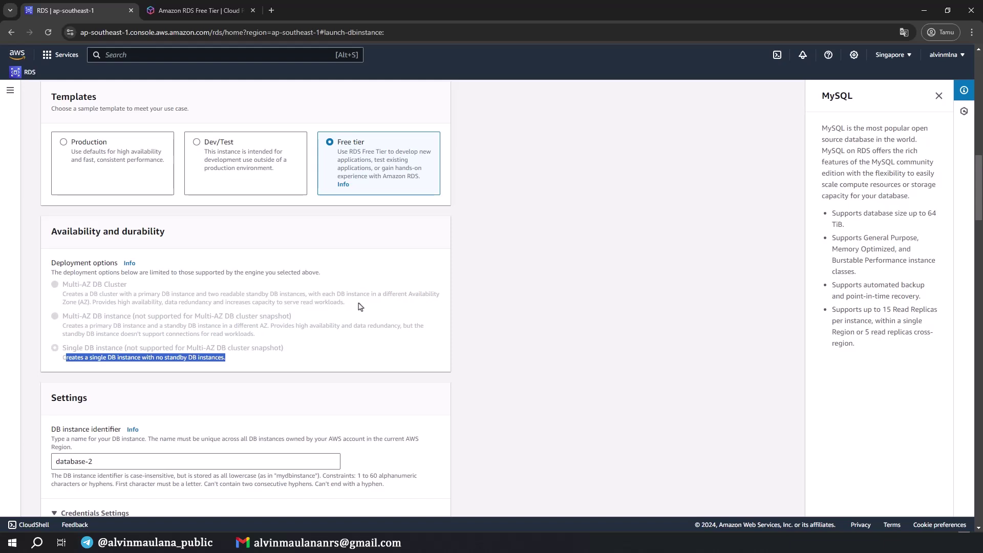
Set the DB instance identifier to database-mysql and review the master username
scroll(358, 306, "down", 2)
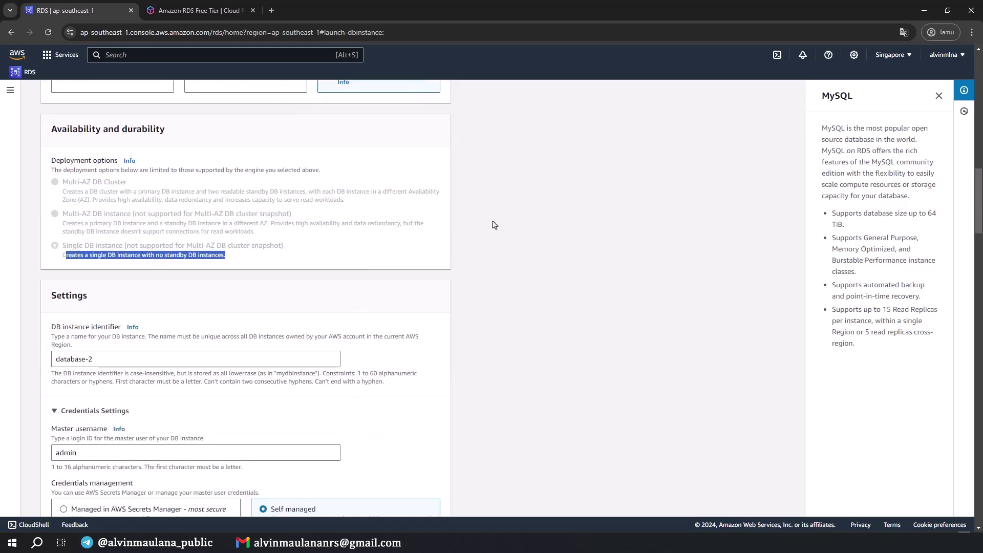
scroll(494, 226, "down", 3)
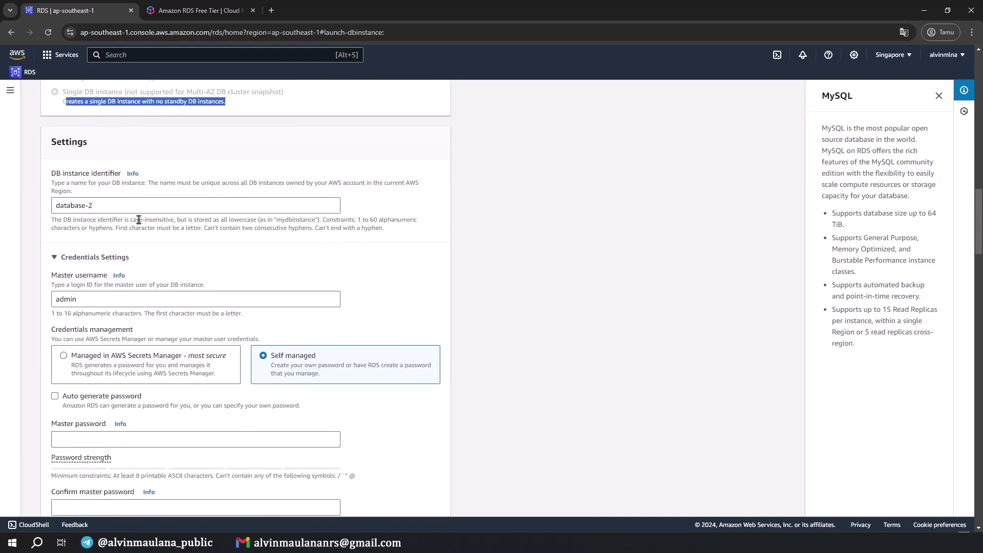
left_click_drag(87, 206, 128, 207)
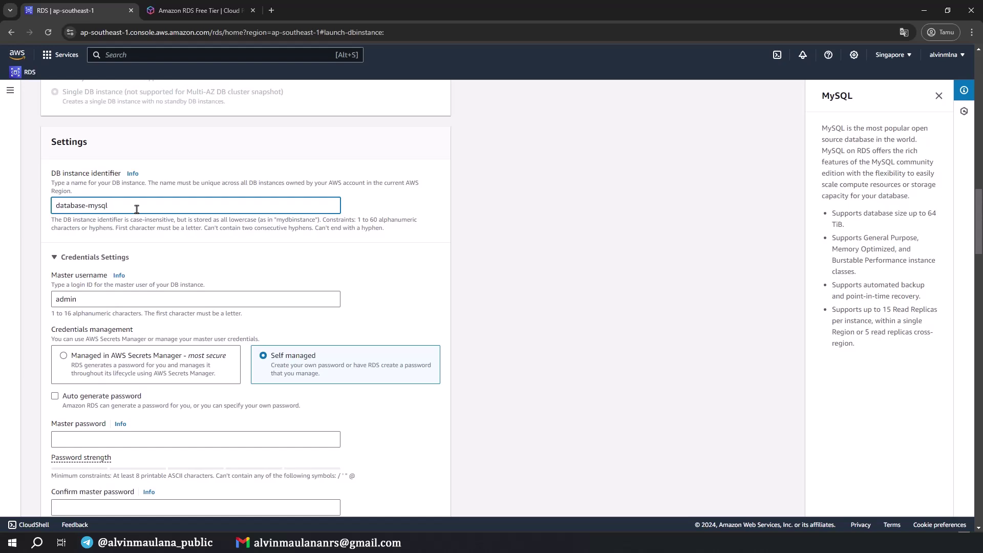
triple_click(149, 211)
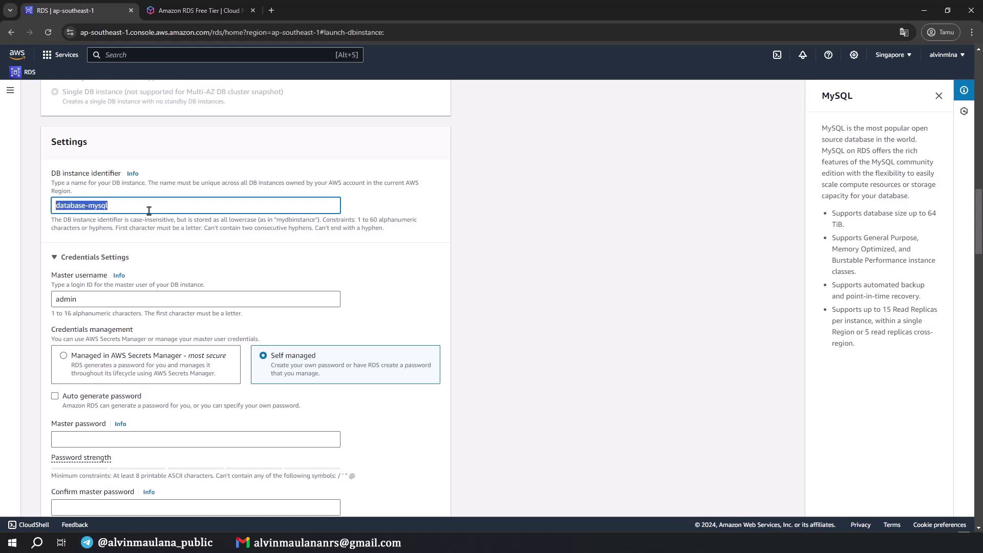
scroll(452, 248, "down", 3)
scroll(452, 248, "up", 2)
left_click_drag(101, 246, 47, 247)
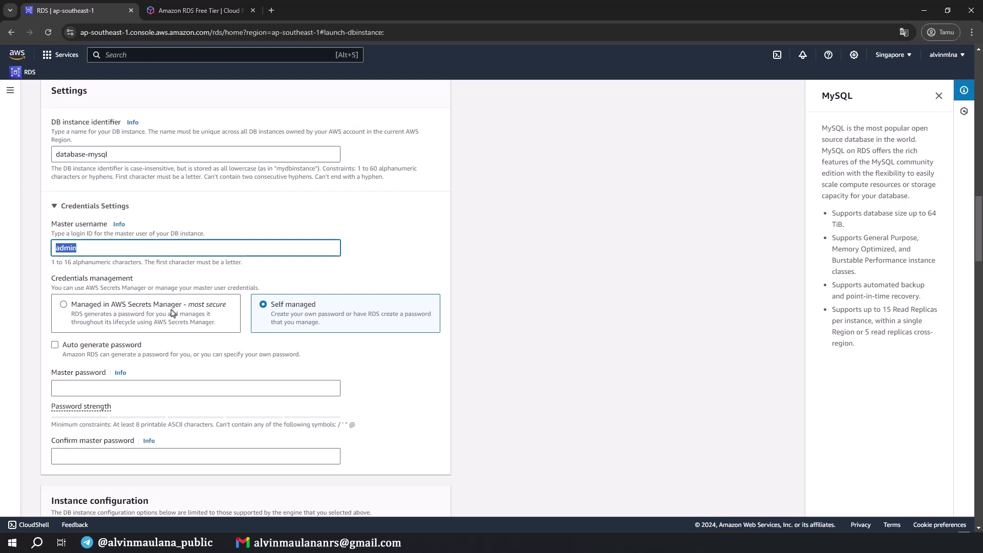
Try credentials management in AWS Secrets Manager, read its note on charges, and return to Self managed
left_click(71, 306)
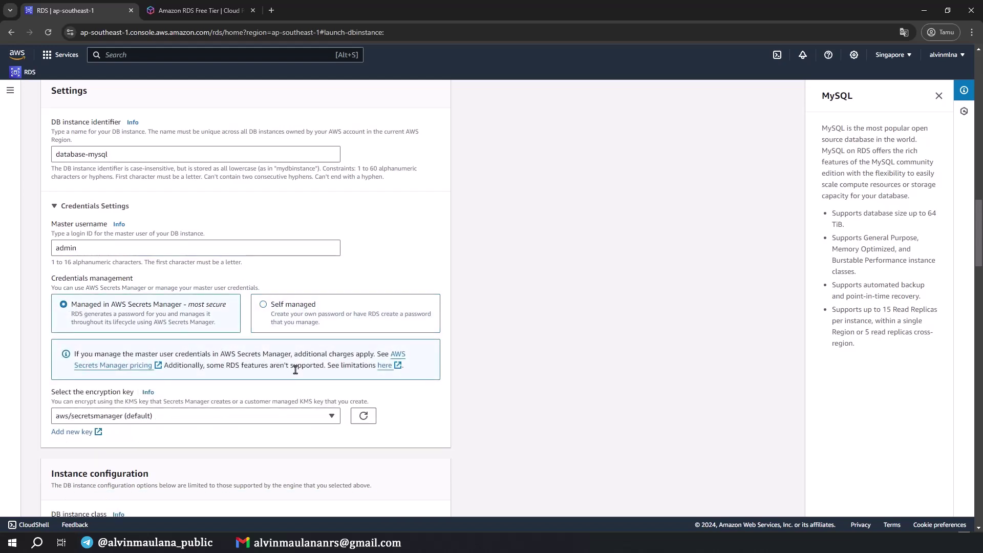
left_click_drag(295, 357, 377, 354)
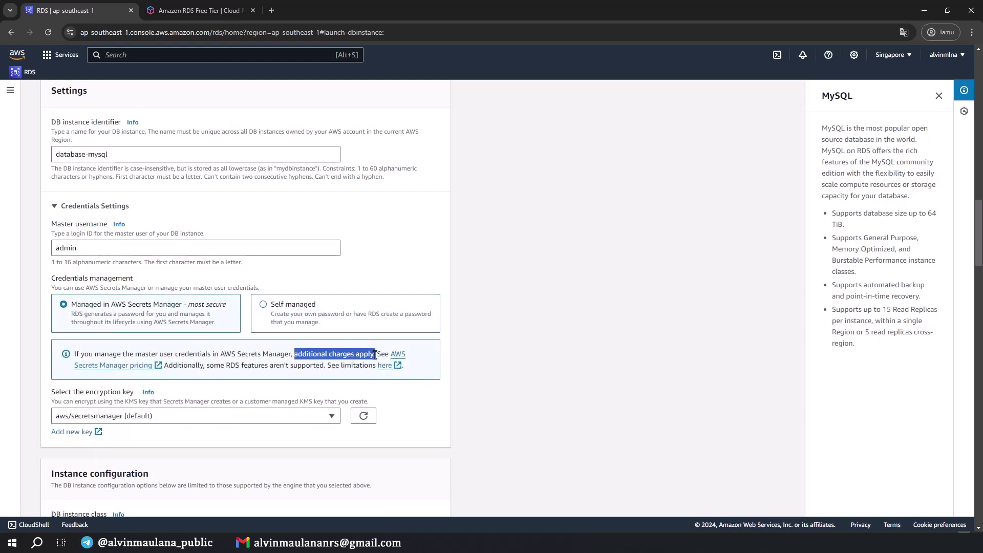
left_click(264, 310)
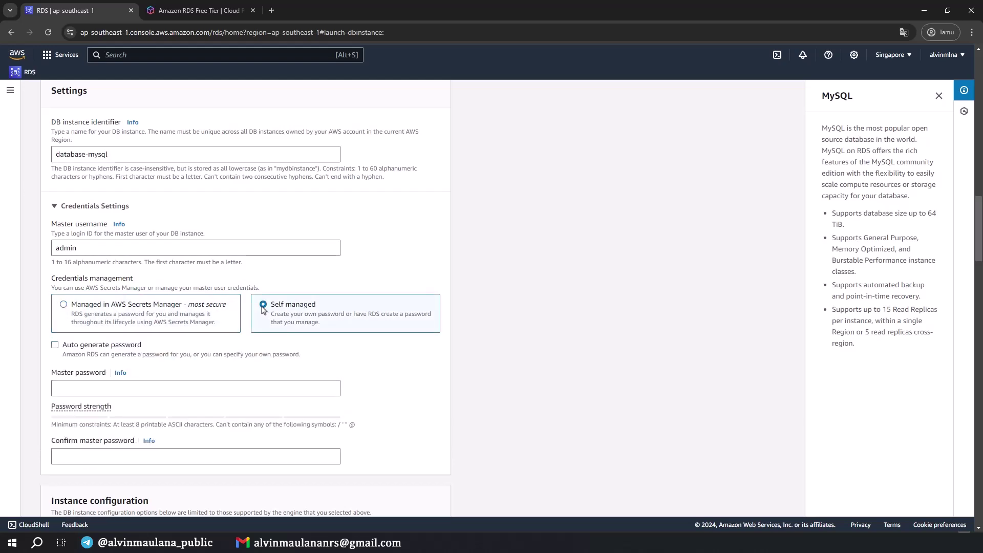
Enter the master password for the database and repeat it in the confirmation field
scroll(307, 315, "down", 2)
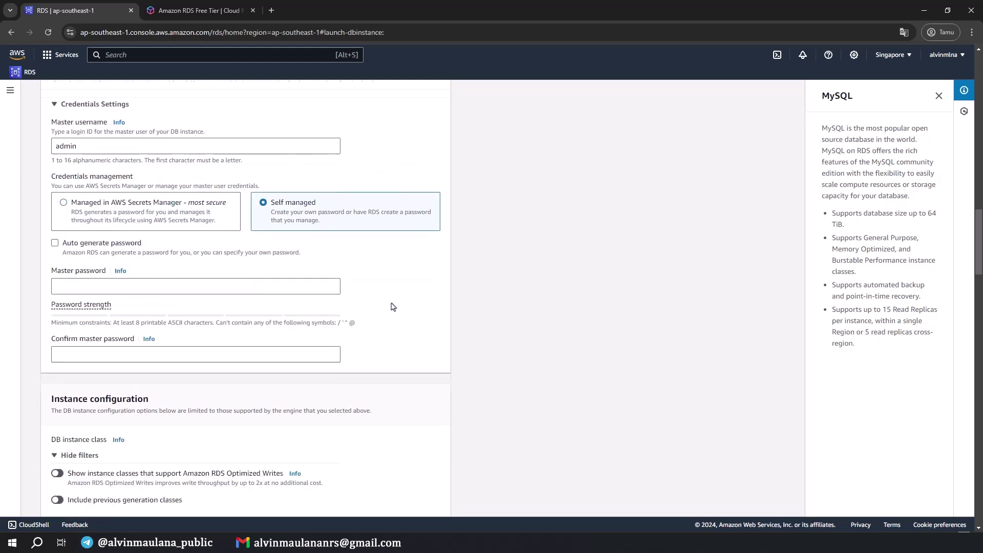
left_click(72, 285)
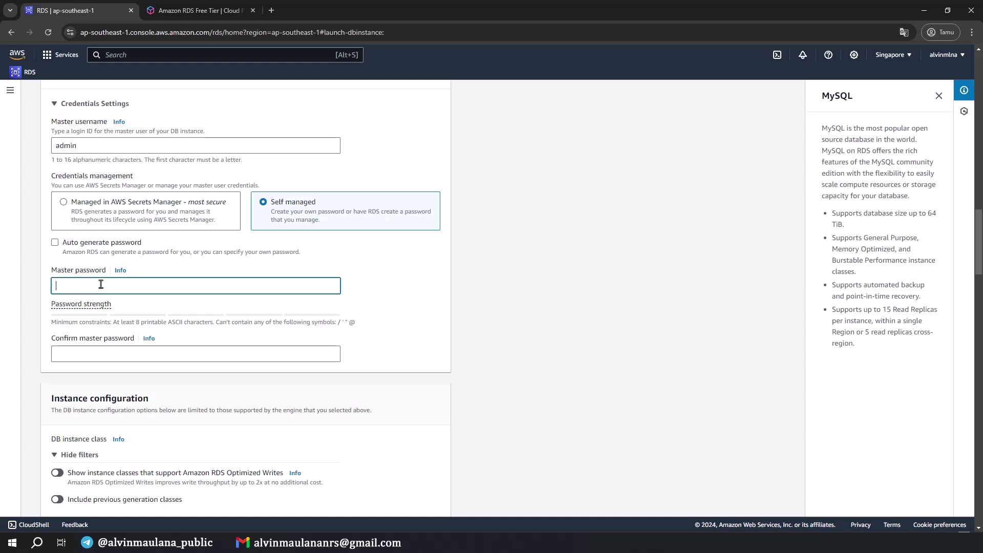
type("•••••••••••")
left_click(117, 352)
key("ctrl+v")
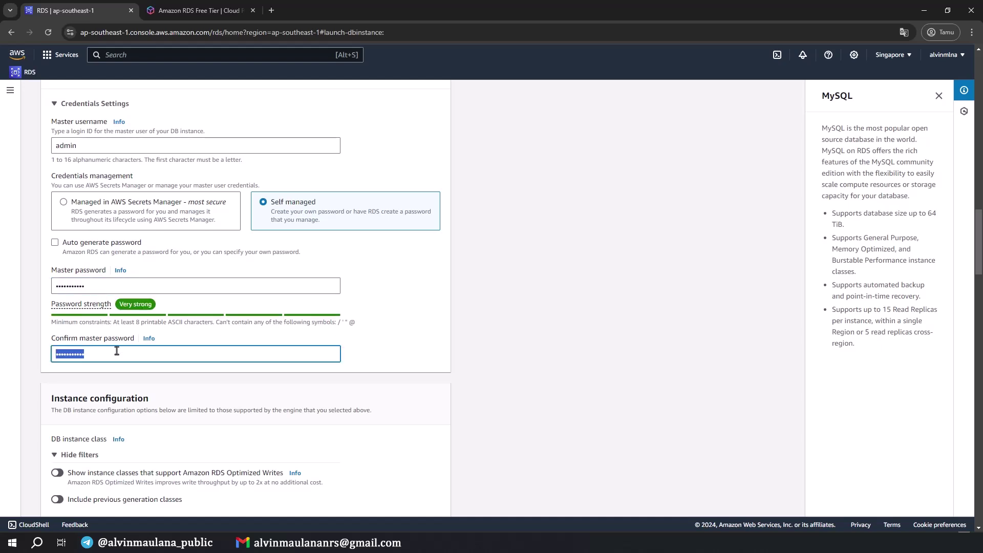
left_click(116, 352)
Review the DB instance class options and compare them with the classes covered on the Amazon RDS Free Tier page
scroll(498, 307, "down", 3)
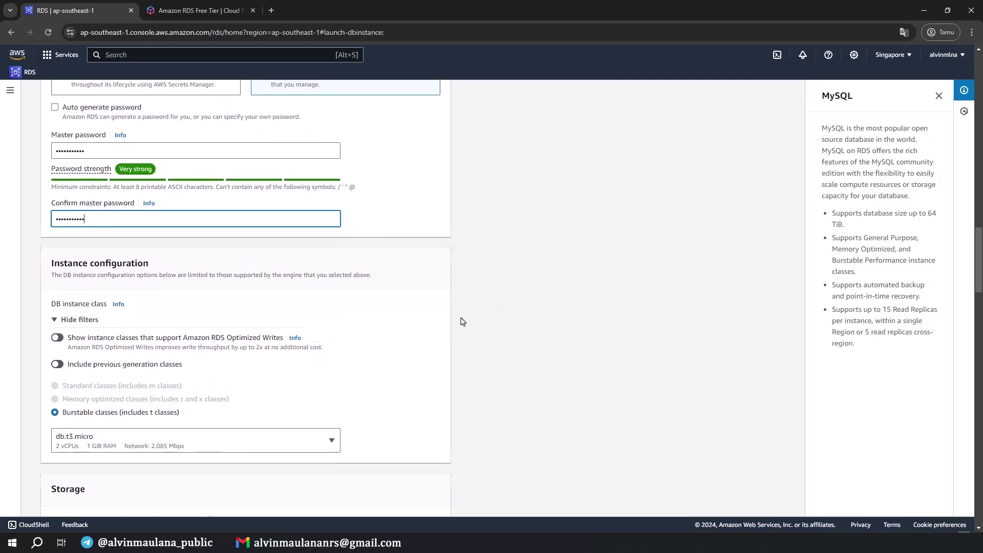
scroll(307, 285, "down", 1)
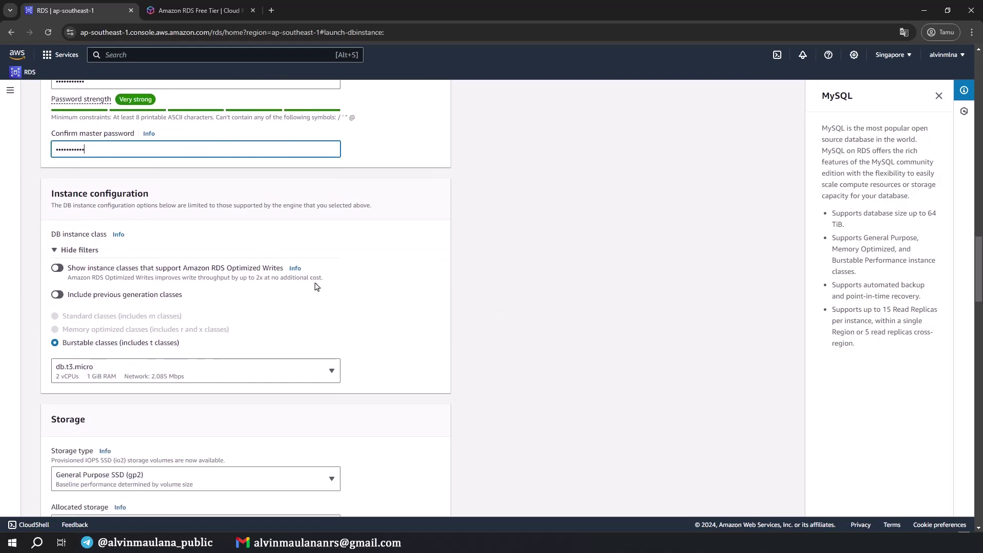
scroll(156, 257, "down", 3)
scroll(125, 297, "up", 2)
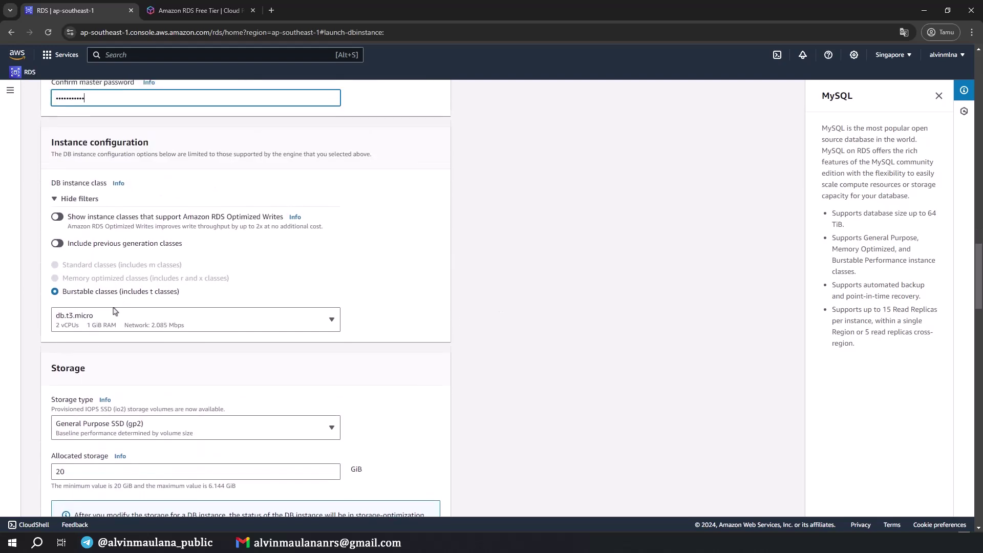
left_click(87, 325)
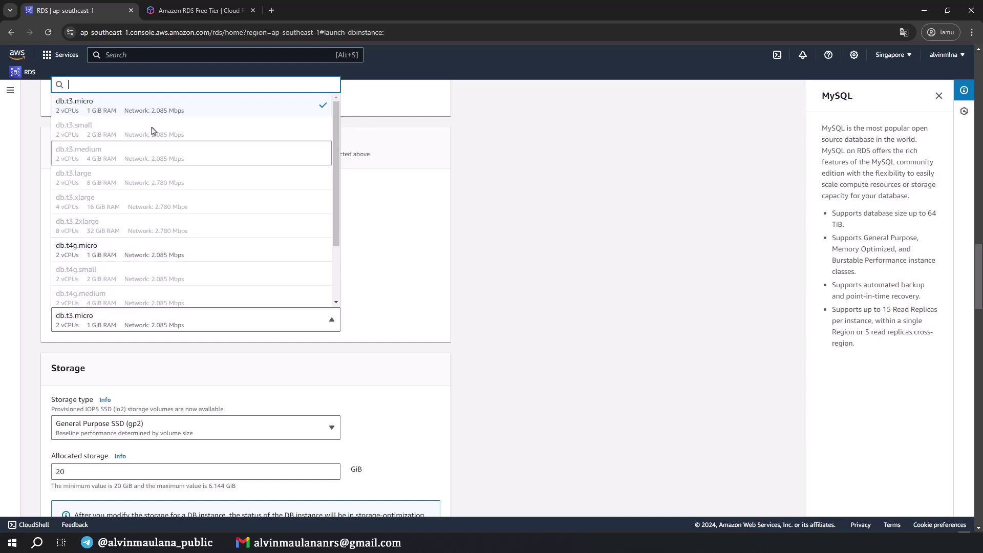
left_click(200, 10)
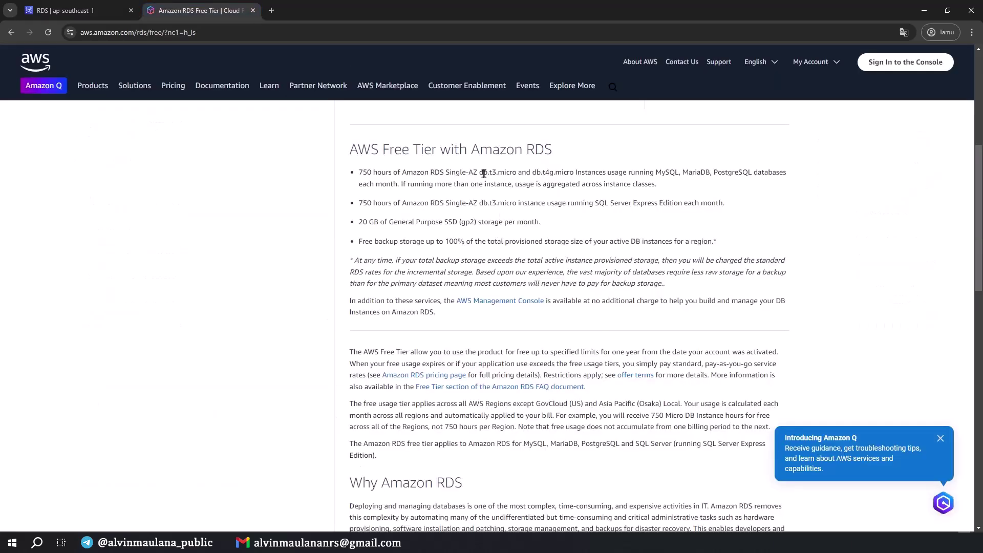
left_click_drag(478, 172, 574, 172)
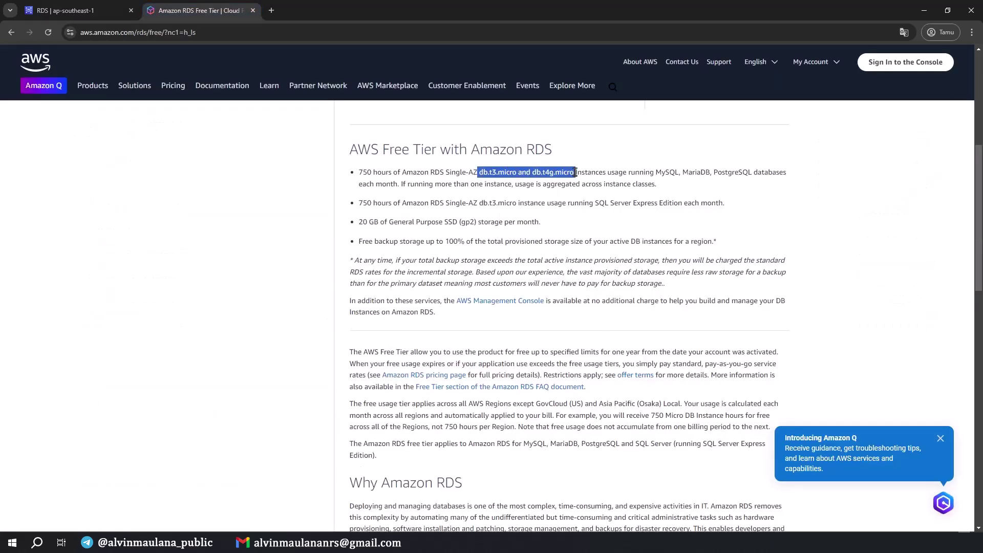
left_click(111, 7)
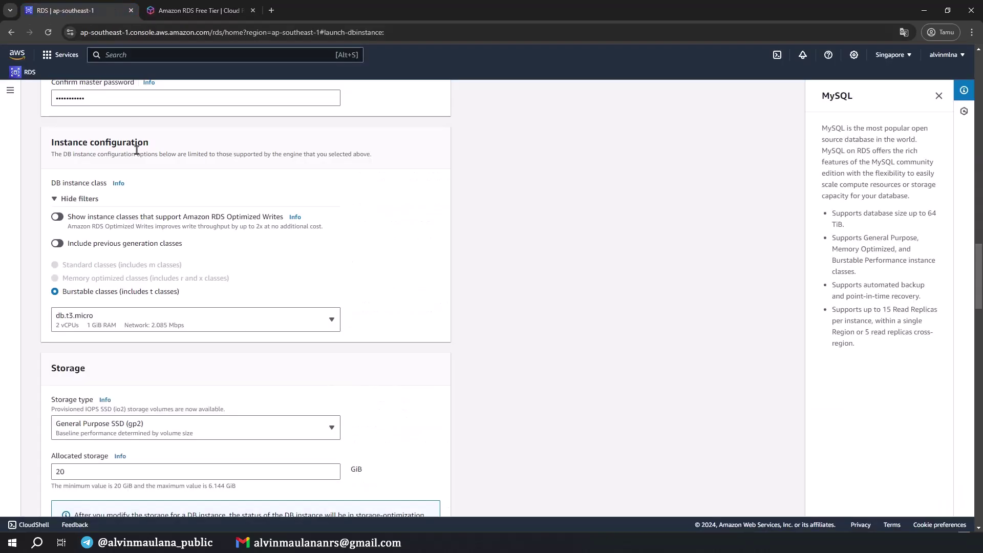
Select db.t3.micro as the DB instance class under Instance configuration
left_click(134, 324)
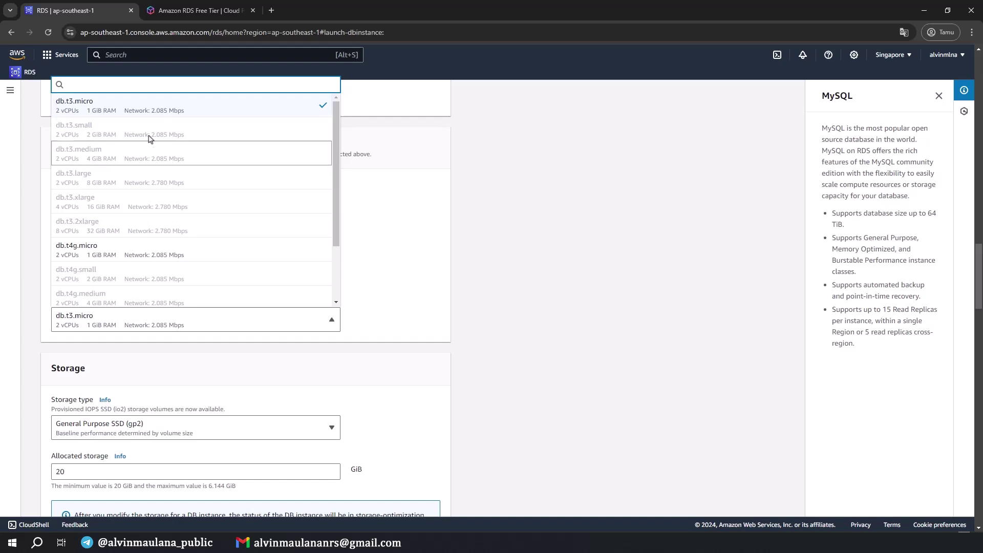
left_click(359, 190)
scroll(583, 319, "up", 1)
scroll(583, 319, "down", 1)
left_click(136, 323)
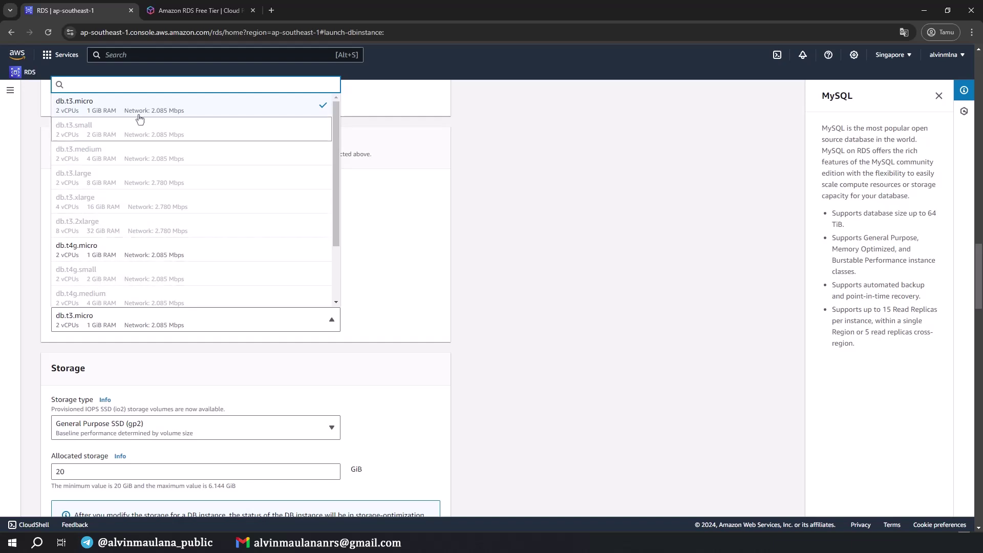
left_click(123, 107)
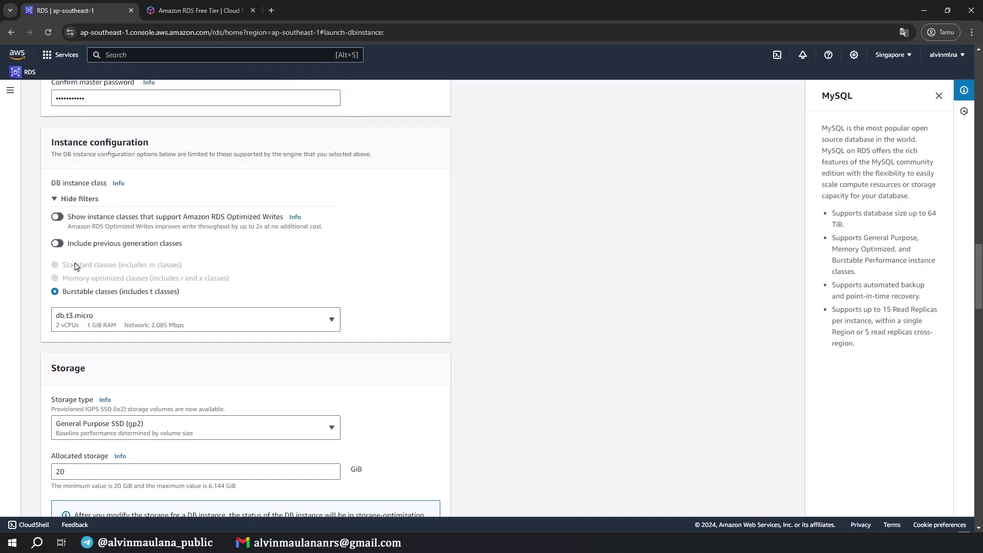
left_click(73, 333)
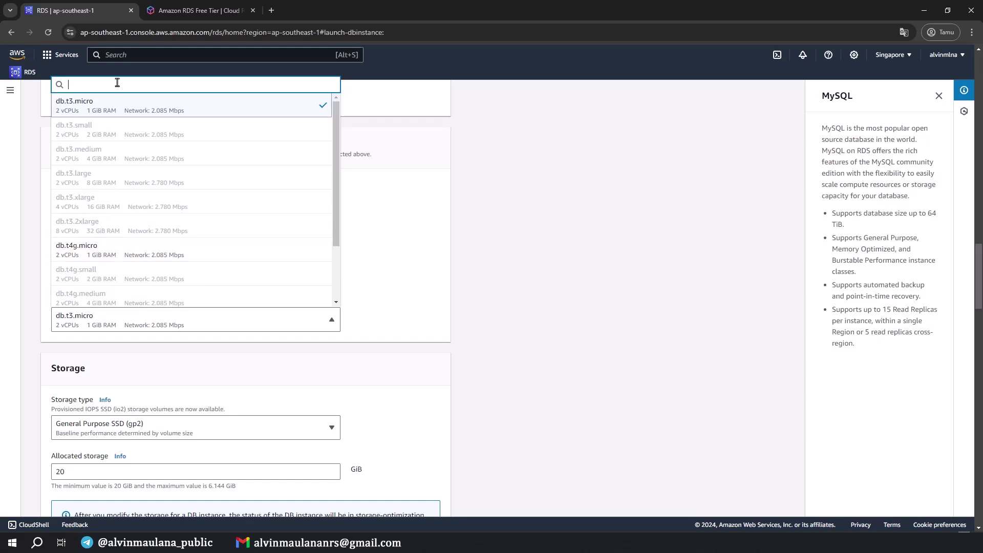
left_click(807, 237)
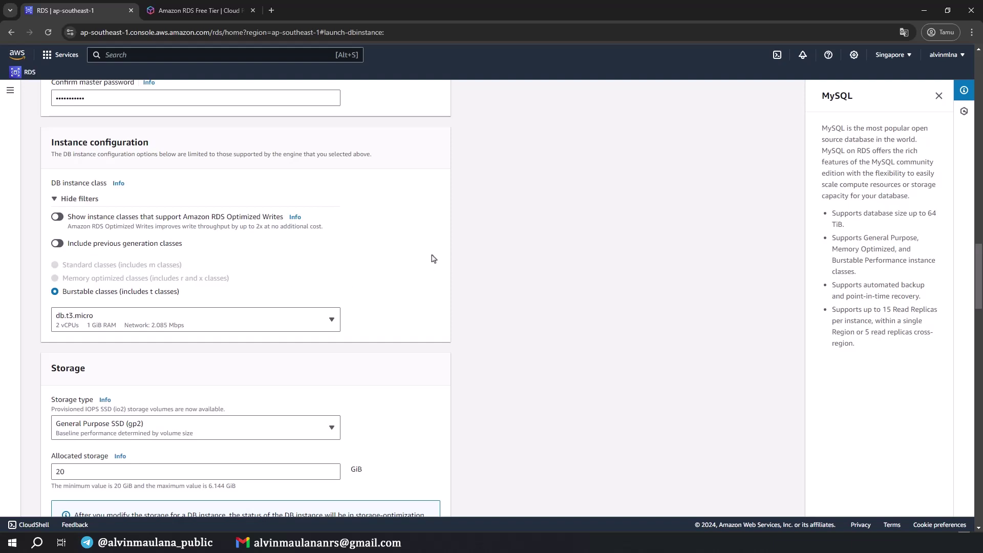
Review the storage types, try General Purpose SSD (gp3), and return to General Purpose SSD (gp2)
scroll(375, 249, "down", 3)
scroll(379, 255, "down", 1)
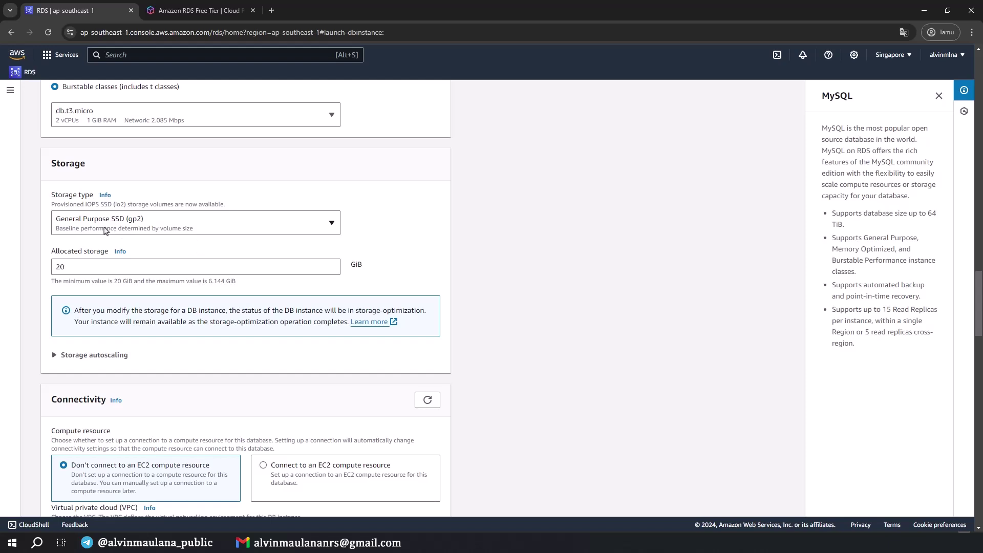
left_click(130, 228)
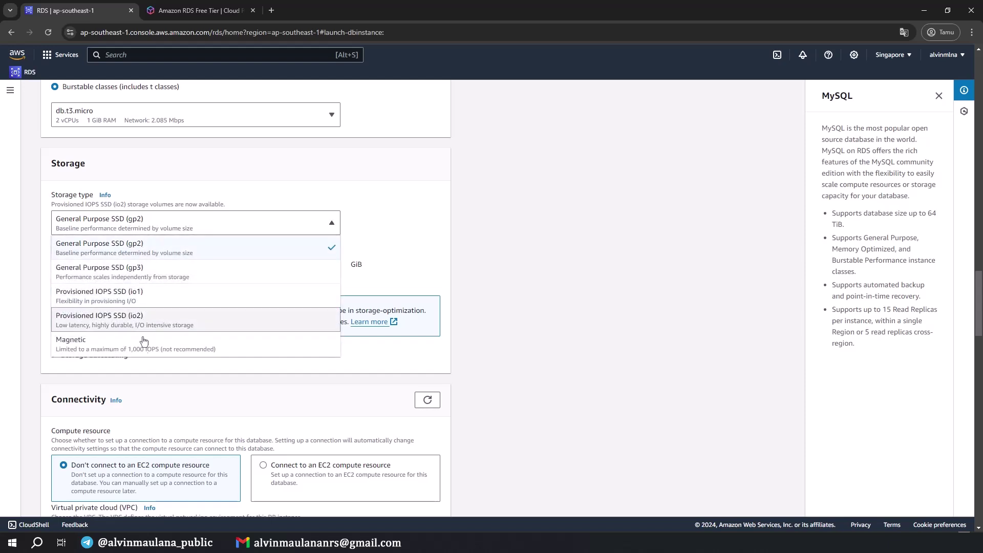
left_click(165, 226)
left_click(165, 226)
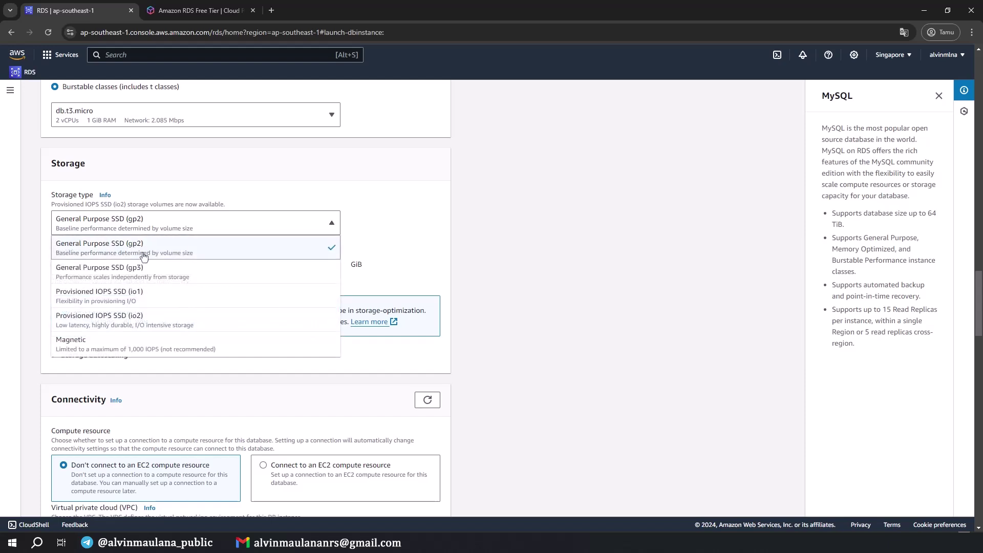
left_click(139, 276)
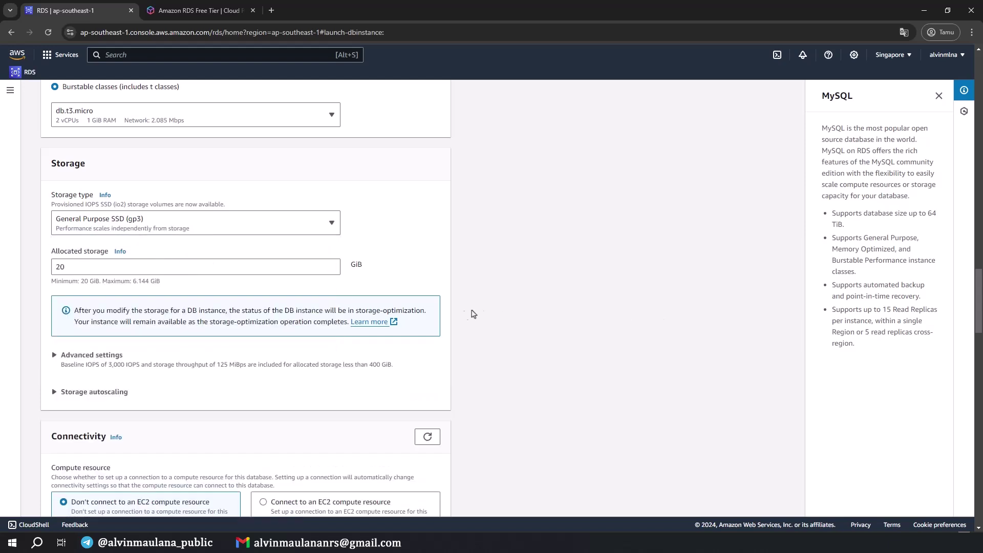
left_click(184, 228)
left_click(187, 154)
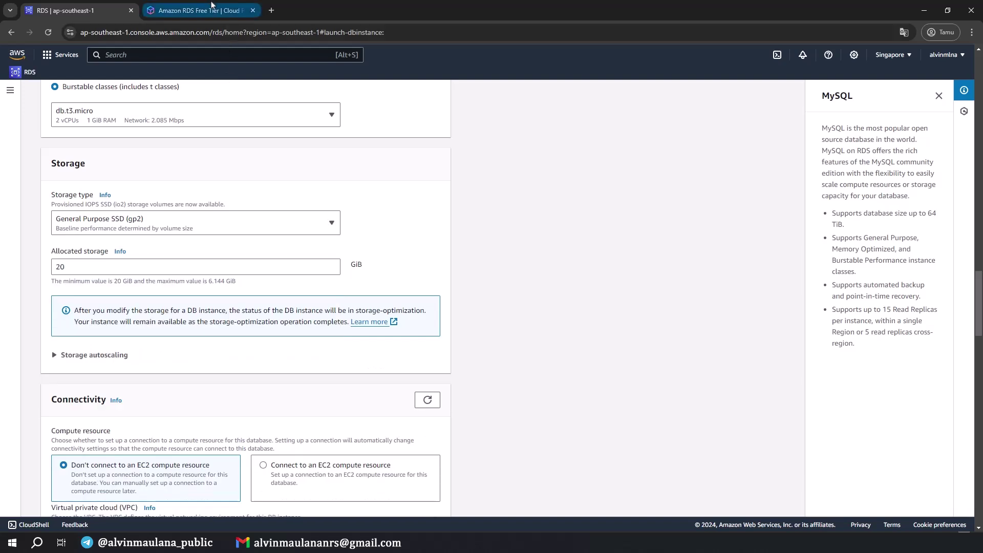
Check the storage type and allocated storage against the storage allowance on the Amazon RDS Free Tier page
left_click(200, 10)
left_click(609, 237)
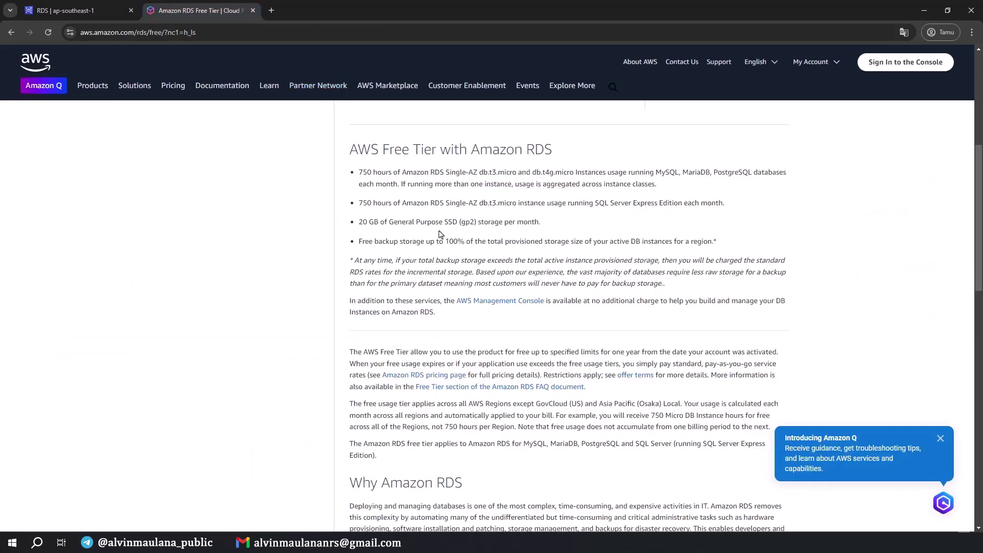
left_click_drag(403, 222, 475, 222)
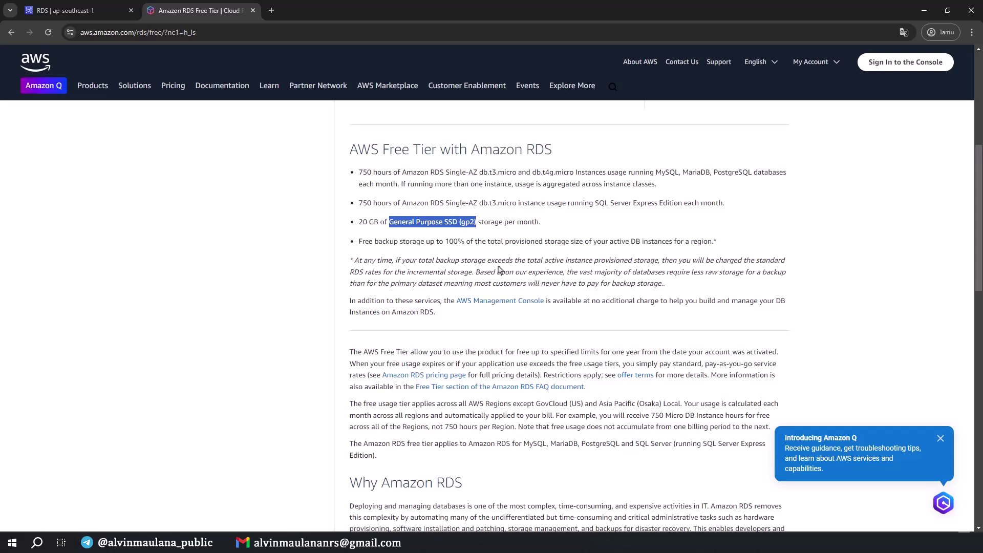
left_click(50, 5)
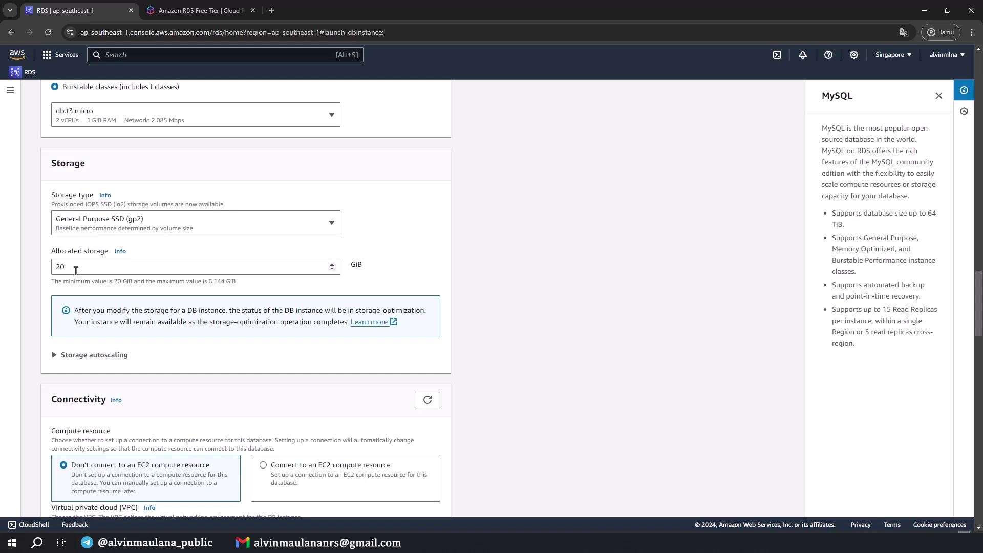
left_click(200, 10)
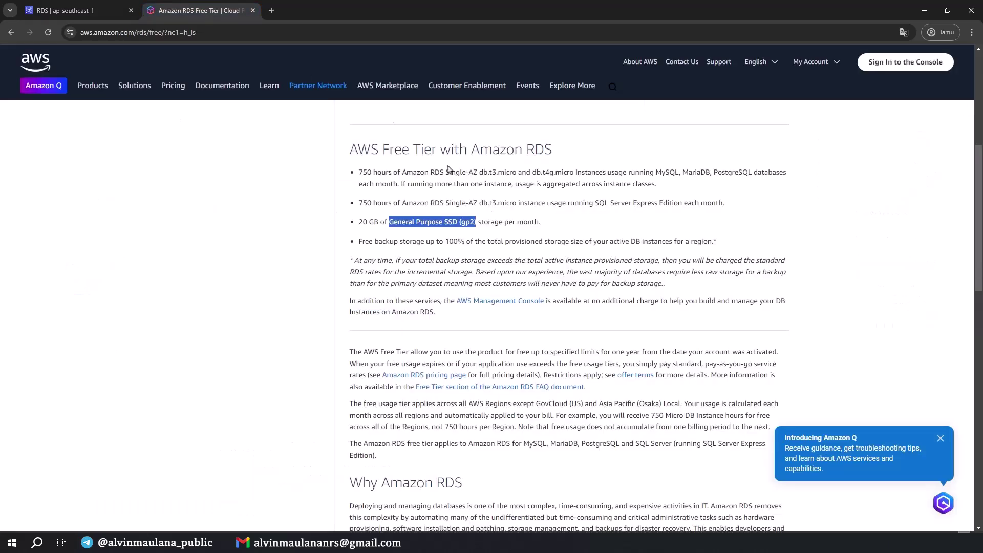
double_click(364, 221)
key("ctrl+shift+Tab")
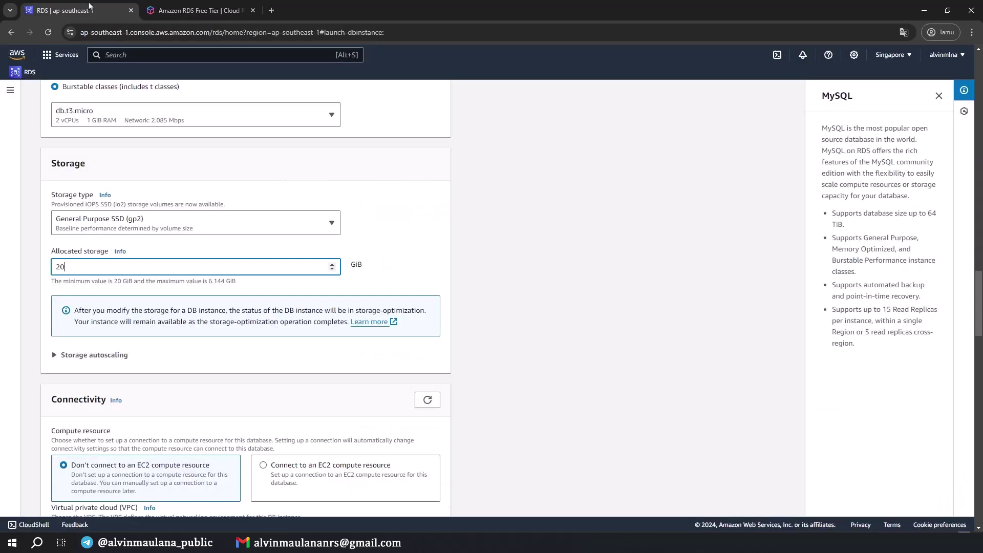
Expand the Storage autoscaling section and disable storage autoscaling for the instance
scroll(146, 355, "down", 1)
left_click(82, 303)
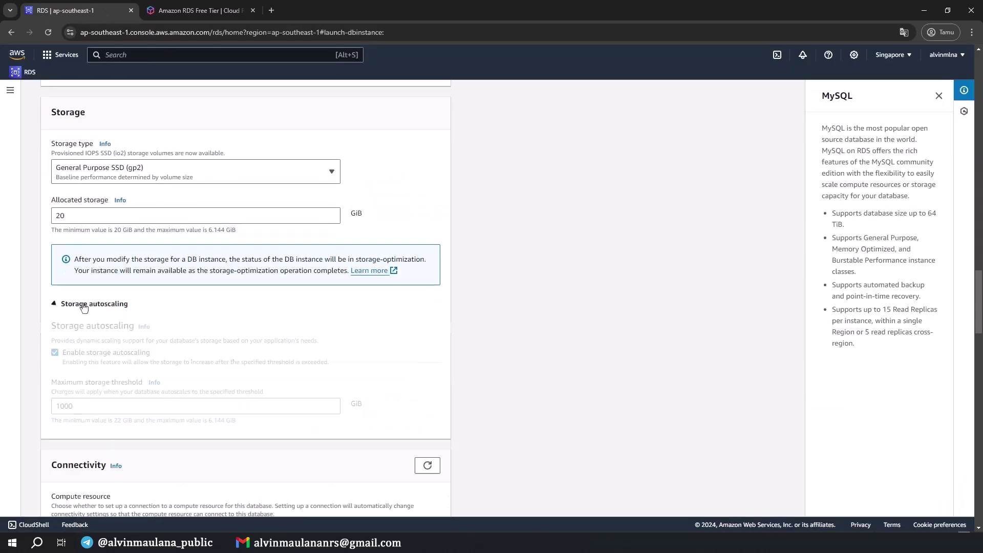
left_click(73, 361)
left_click(65, 356)
left_click(65, 356)
left_click(66, 355)
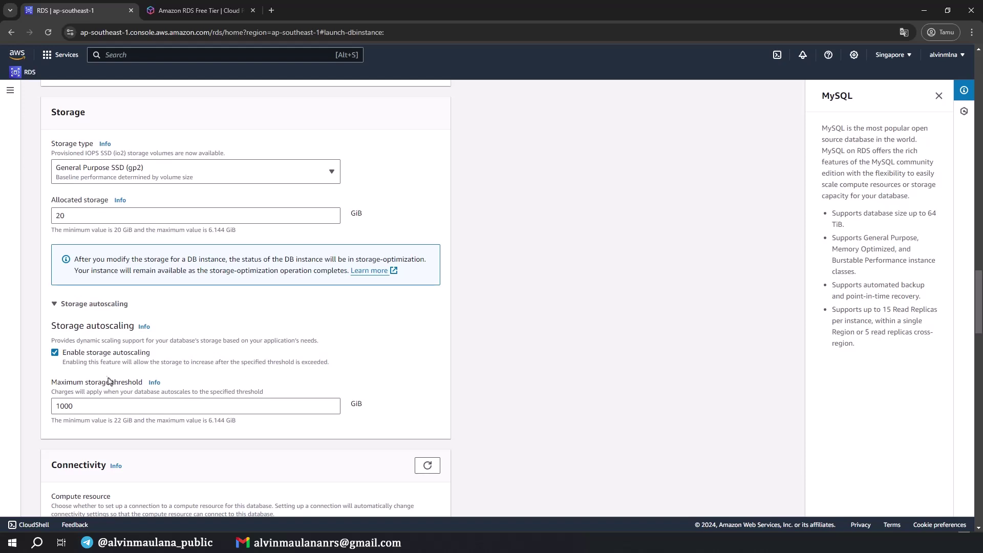
left_click(55, 353)
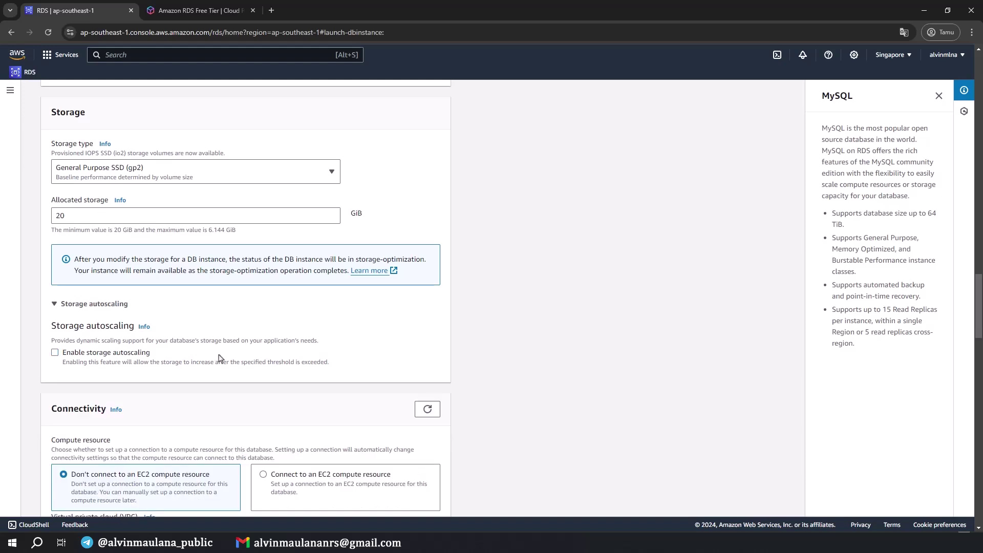
Review the compute resource options under Connectivity and select the Default VPC as the virtual private cloud
scroll(352, 320, "down", 3)
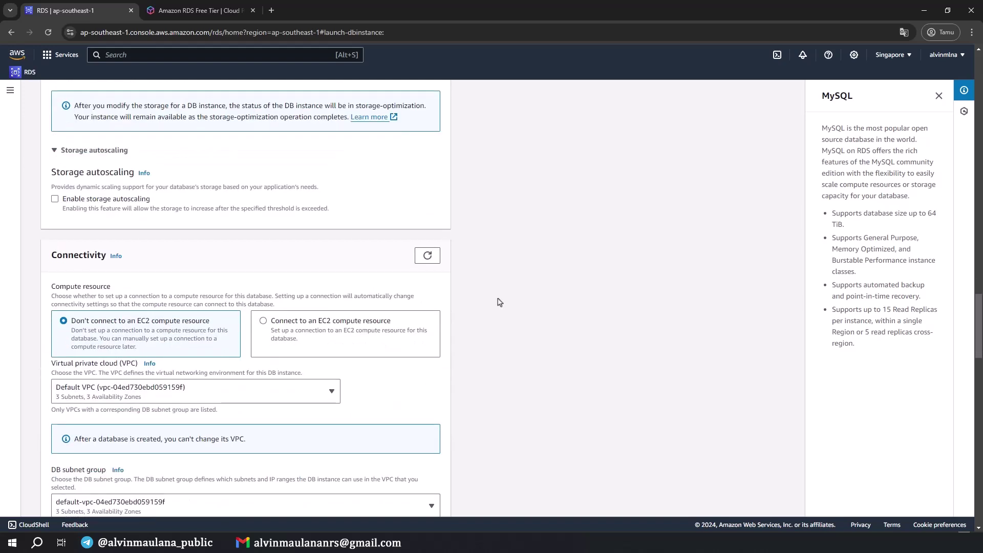
scroll(563, 232, "down", 2)
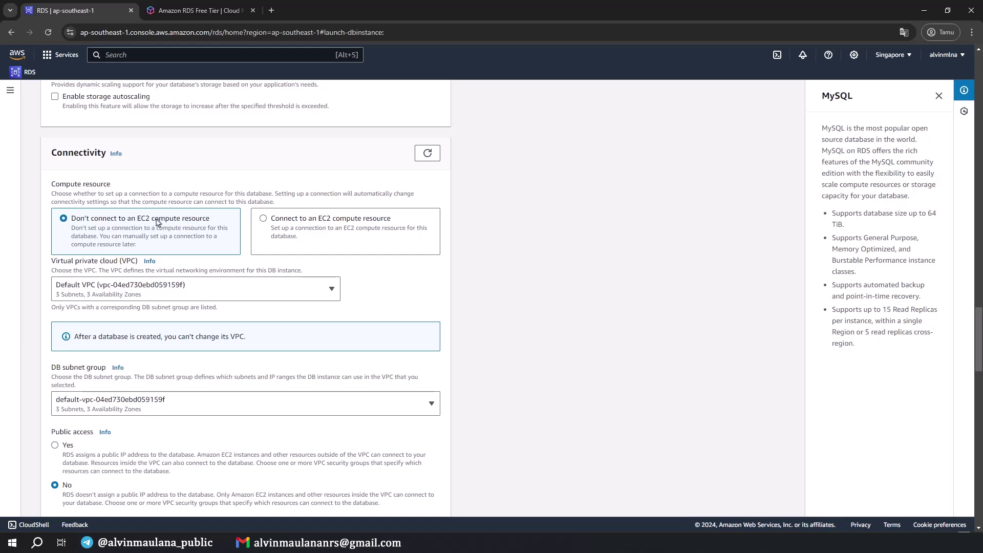
scroll(149, 227, "down", 1)
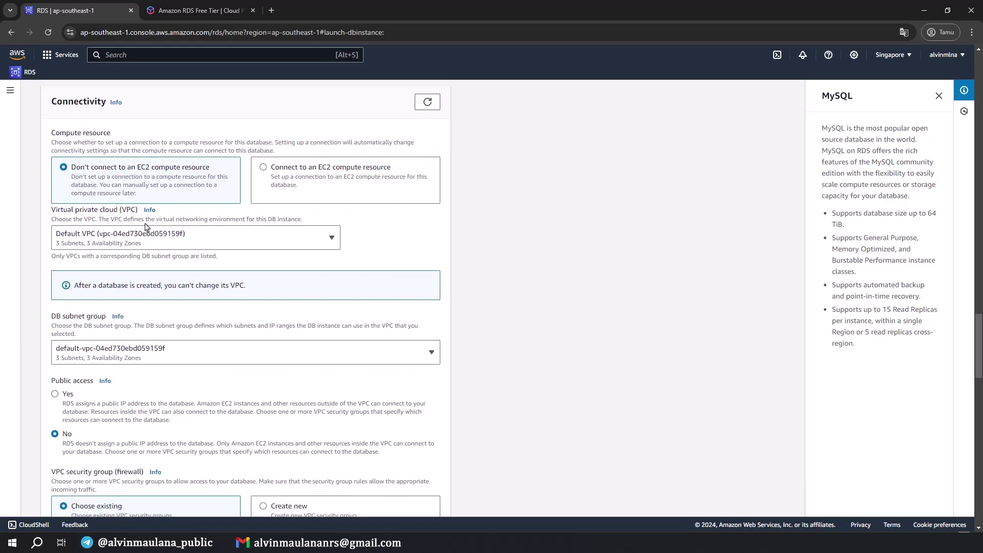
left_click(71, 241)
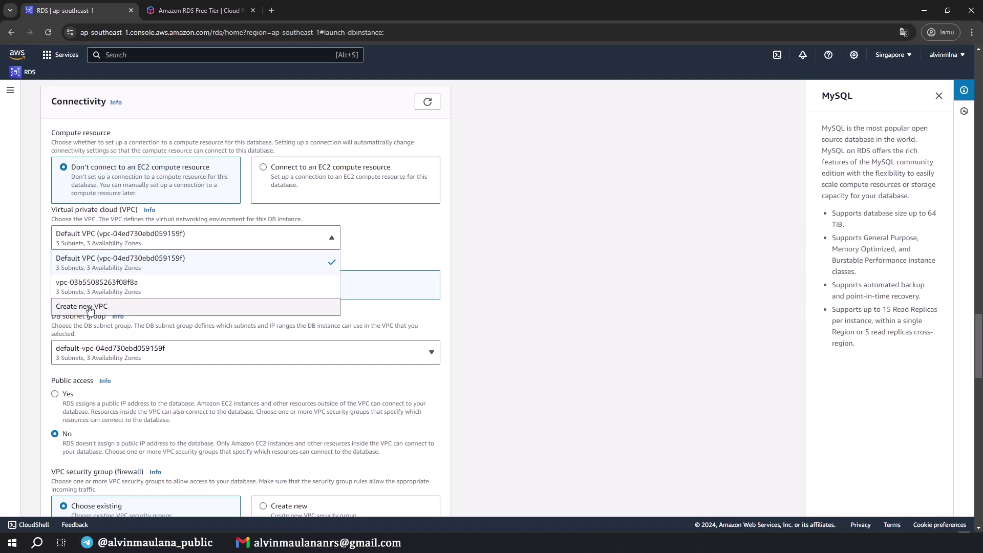
left_click(139, 267)
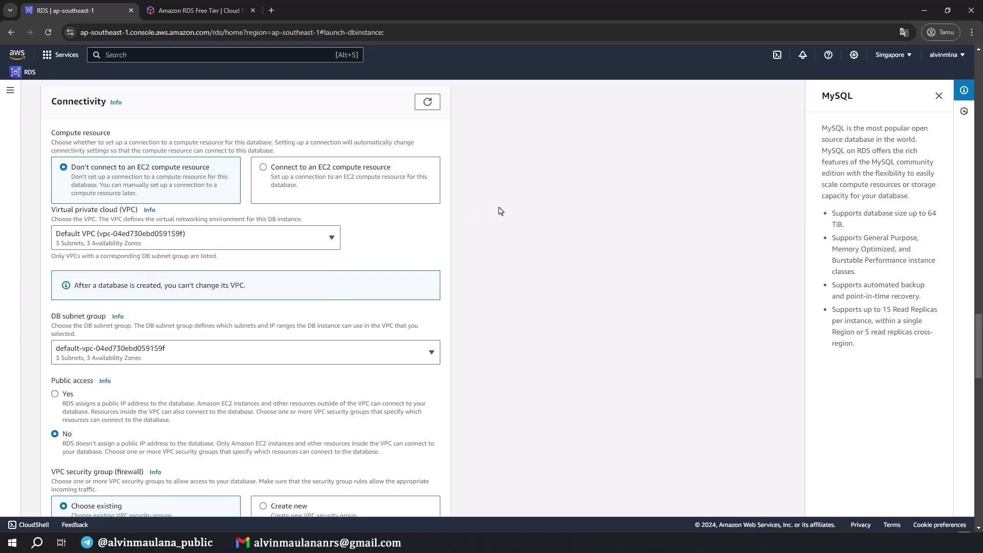
Set Public access to Yes so that resources outside the VPC can connect to the database
scroll(461, 222, "down", 1)
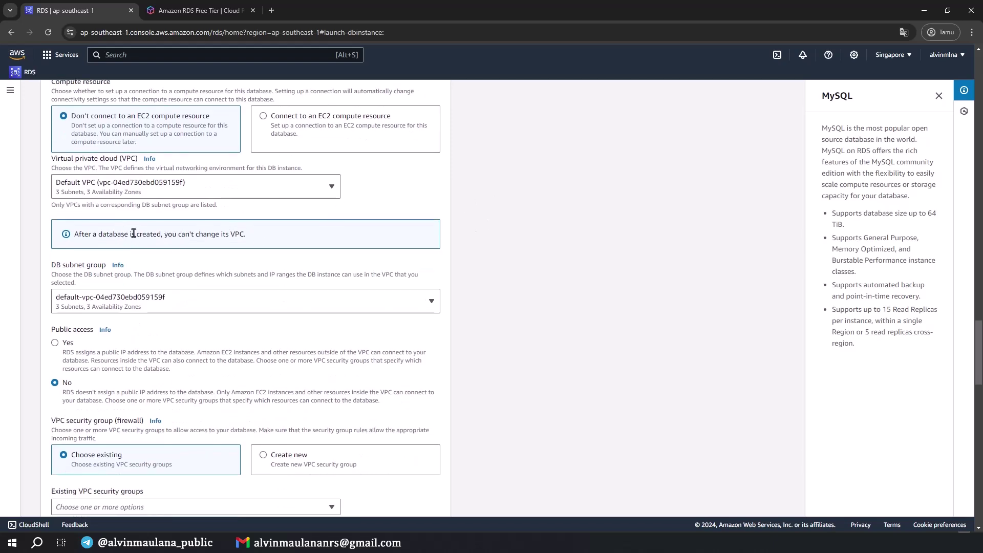
scroll(128, 234, "down", 1)
left_click(122, 249)
left_click(122, 249)
scroll(507, 257, "down", 1)
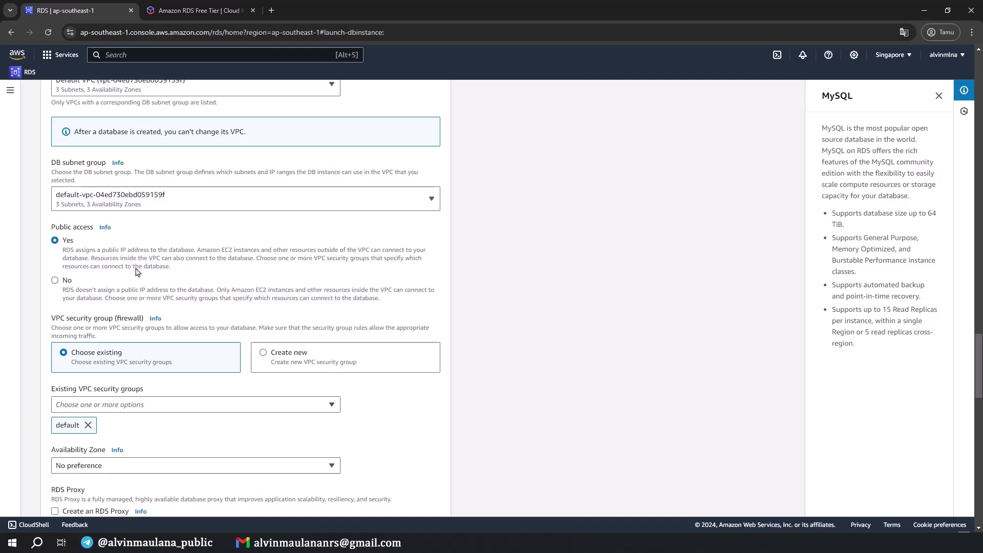
Review the VPC security group and the Availability Zone choices, keeping the zone at No preference
scroll(144, 253, "down", 3)
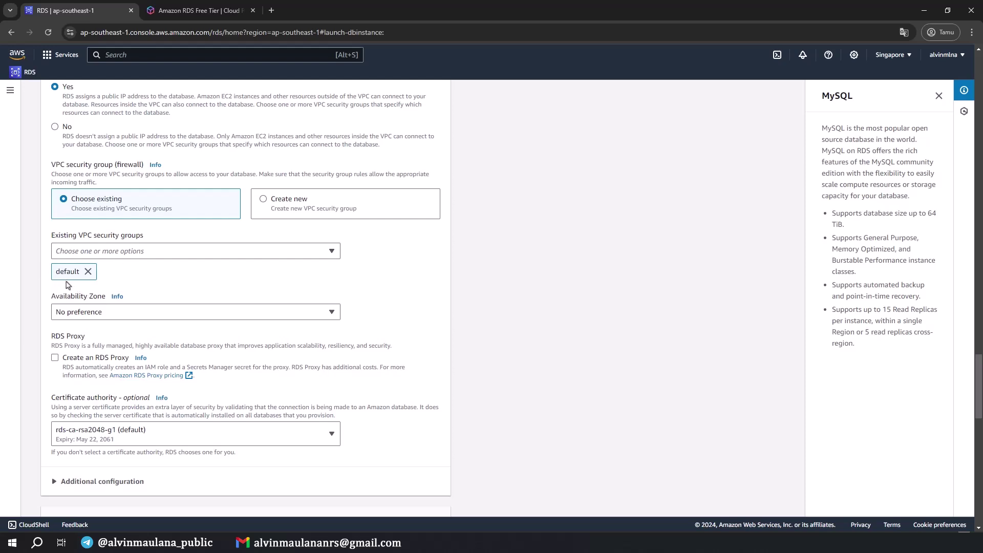
left_click(77, 313)
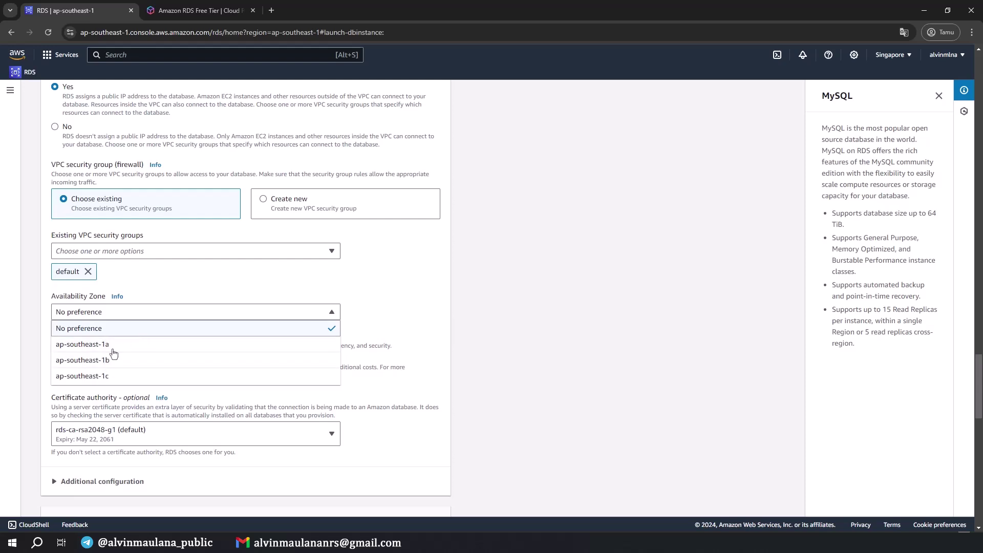
left_click(148, 318)
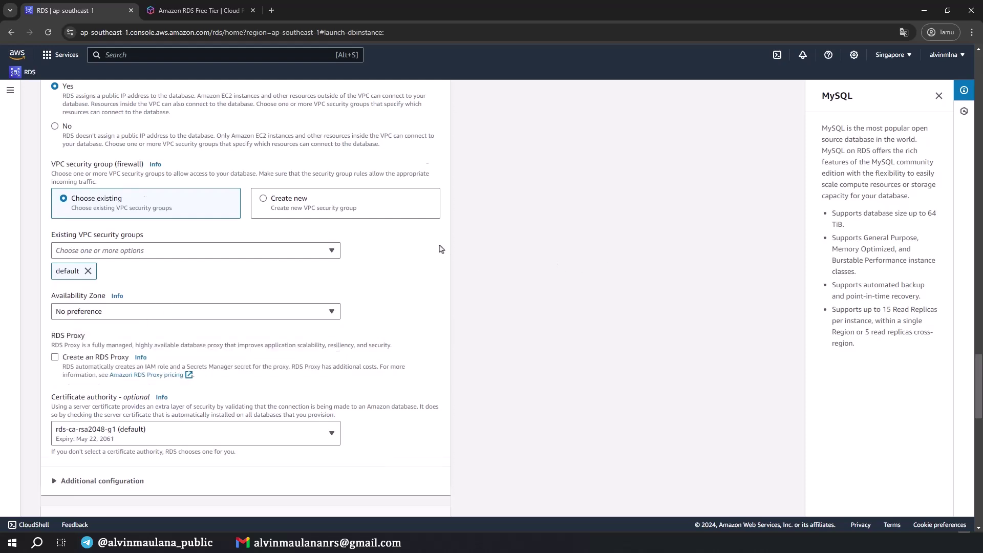
Review the additional-cost note for RDS Proxy and keep Create an RDS Proxy turned off
scroll(441, 249, "down", 2)
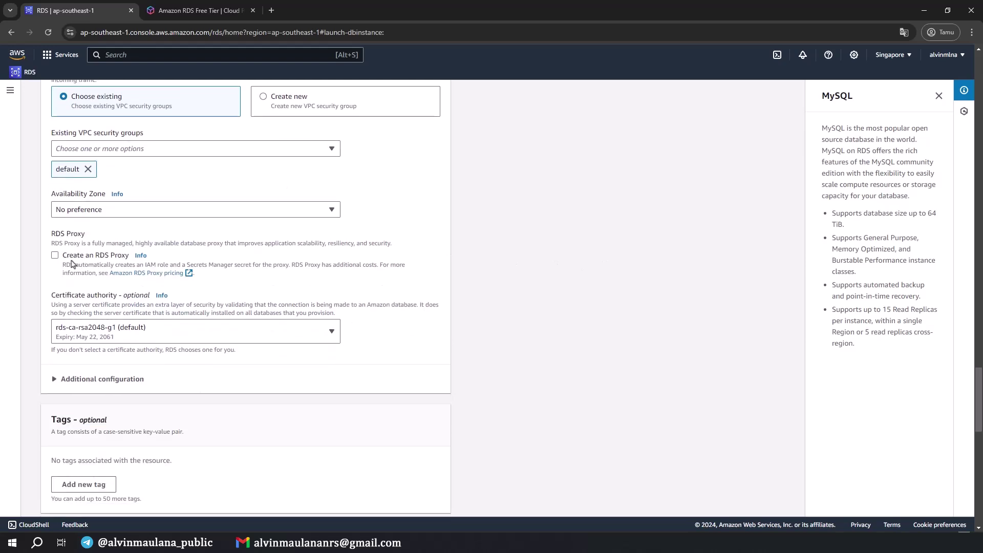
left_click_drag(334, 268, 356, 269)
left_click(54, 255)
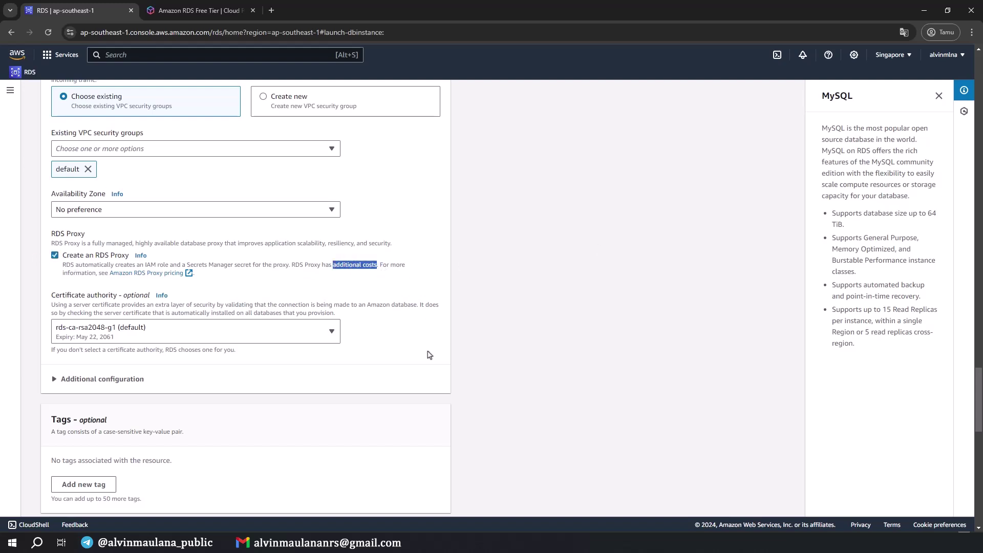
left_click(55, 255)
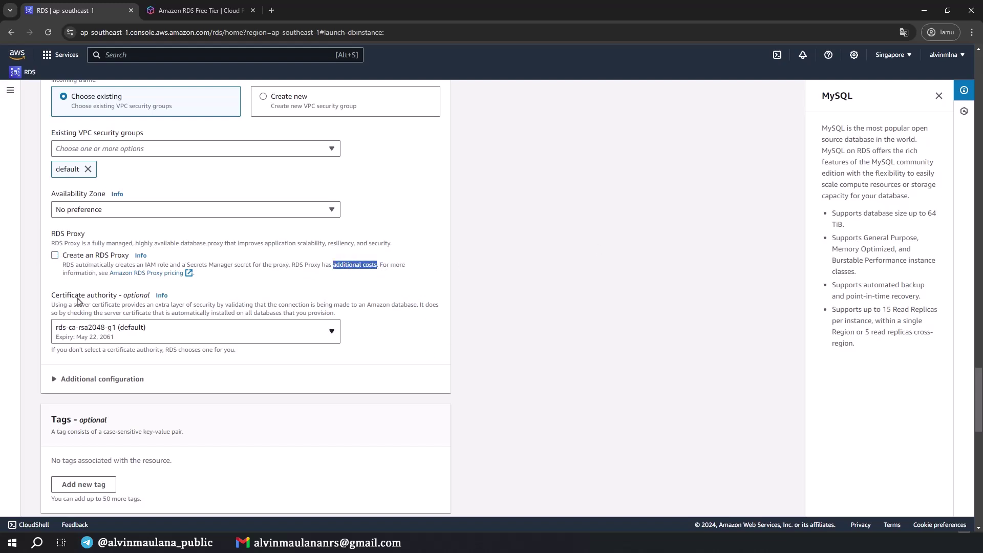
left_click(530, 260)
Review the certificate authority, Tags, Database authentication and Monitoring settings, keeping Password authentication selected
scroll(505, 335, "down", 1)
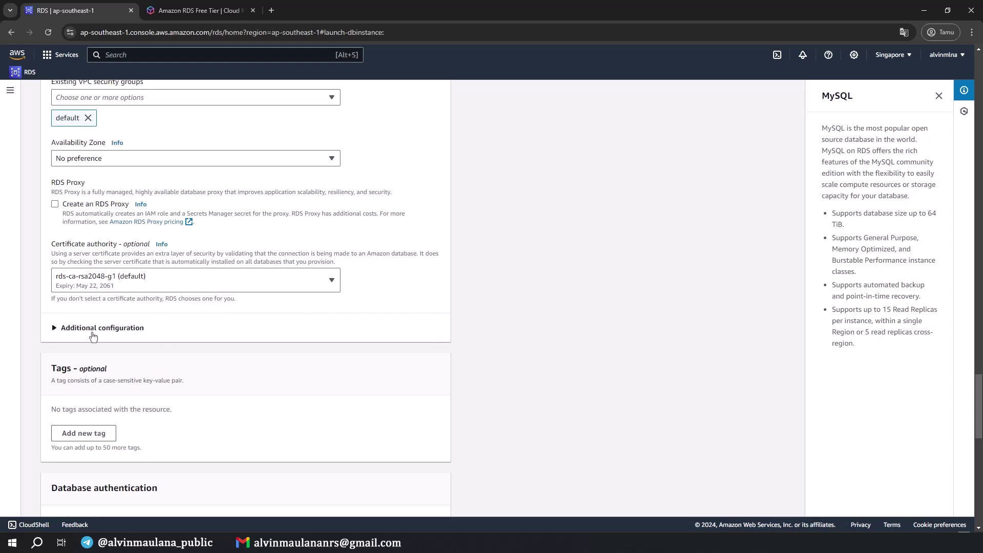
scroll(97, 336, "down", 3)
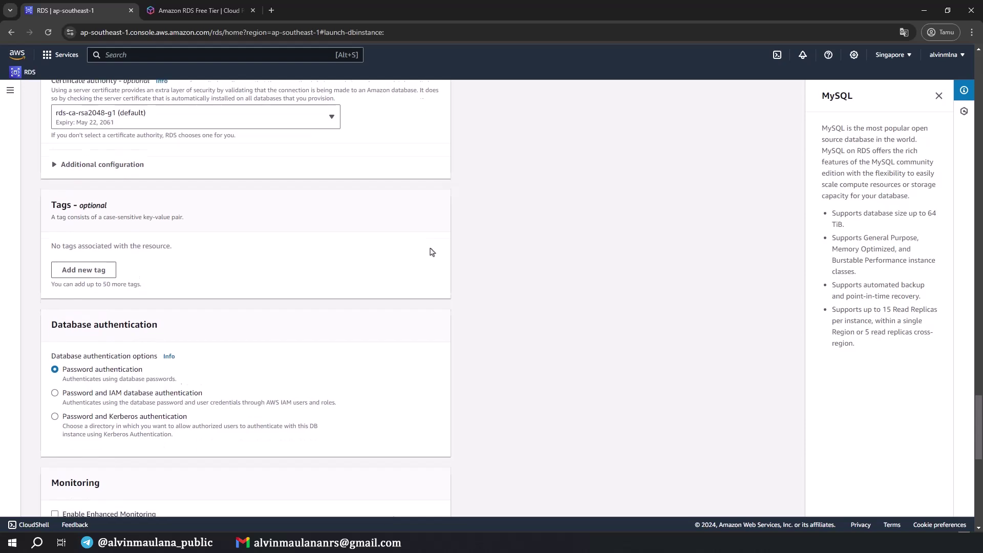
scroll(224, 207, "down", 1)
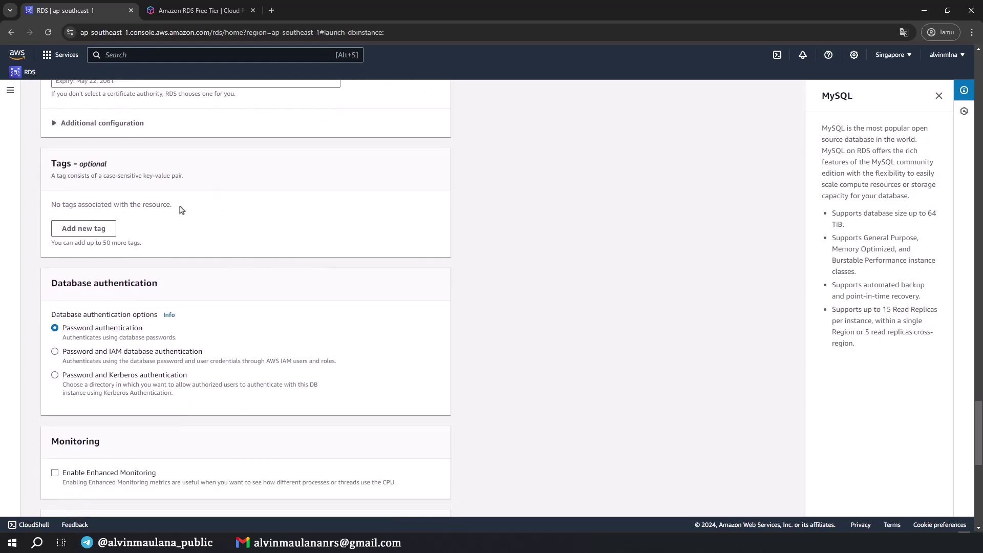
scroll(96, 191, "down", 2)
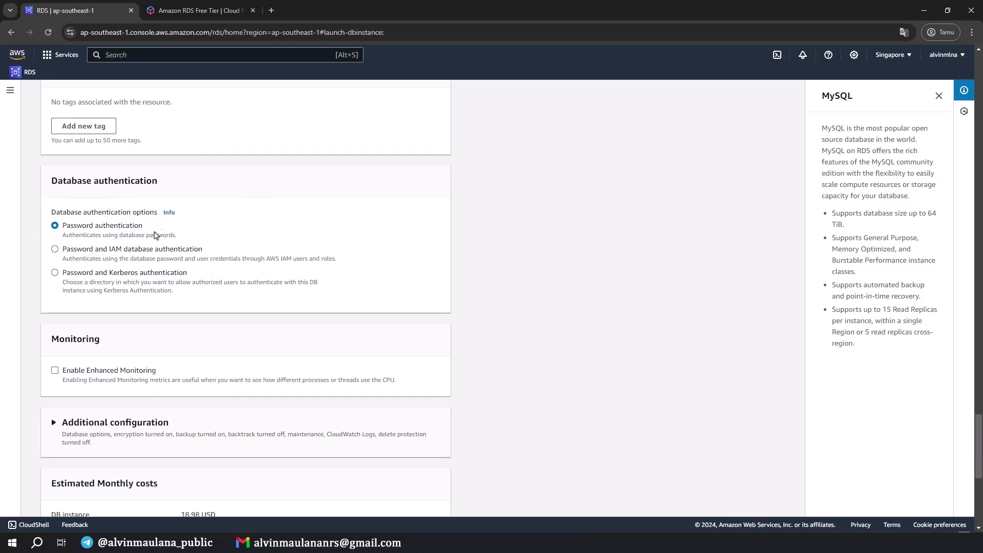
left_click_drag(66, 229, 160, 230)
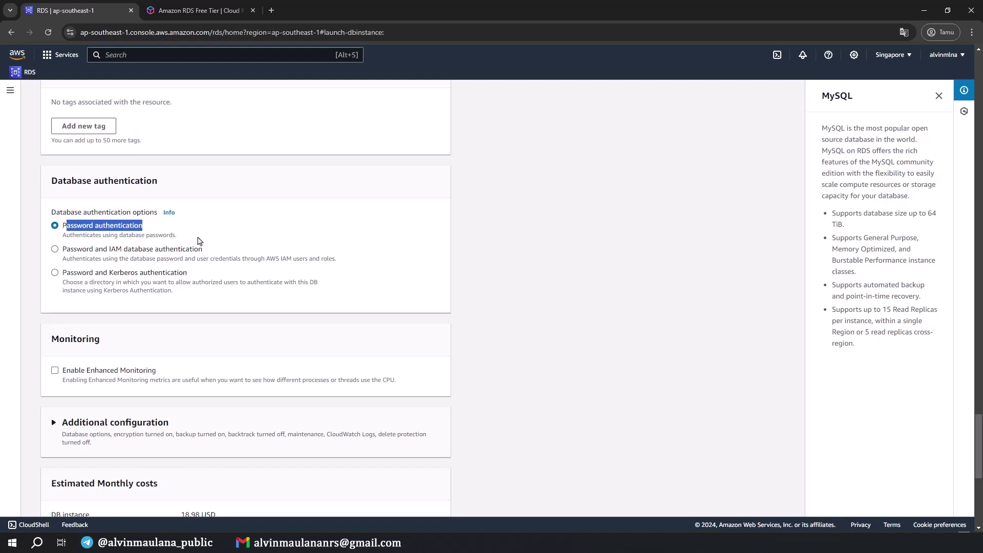
scroll(200, 241, "down", 1)
scroll(199, 241, "down", 2)
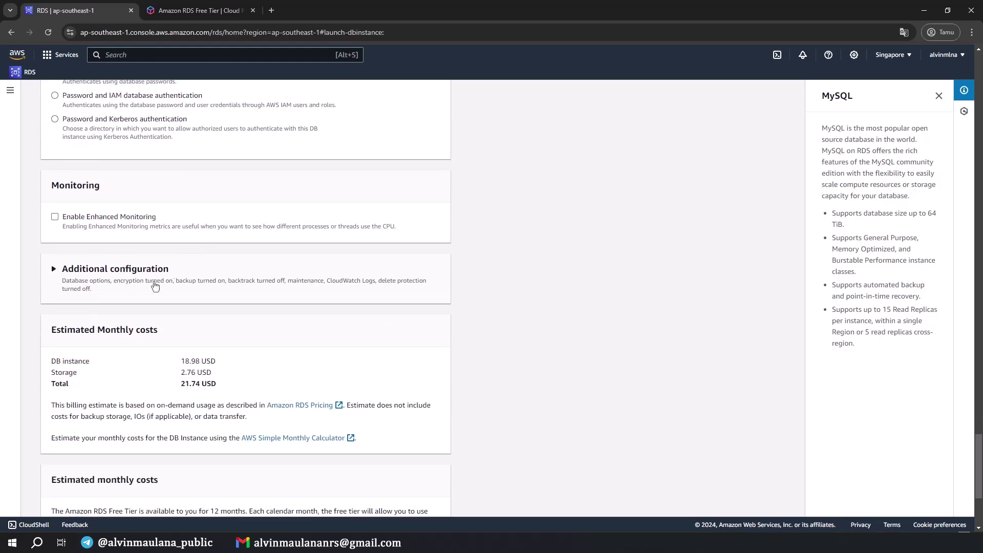
Expand the Additional configuration section below Monitoring and review its database options and automated backup settings
left_click(76, 272)
scroll(311, 261, "down", 2)
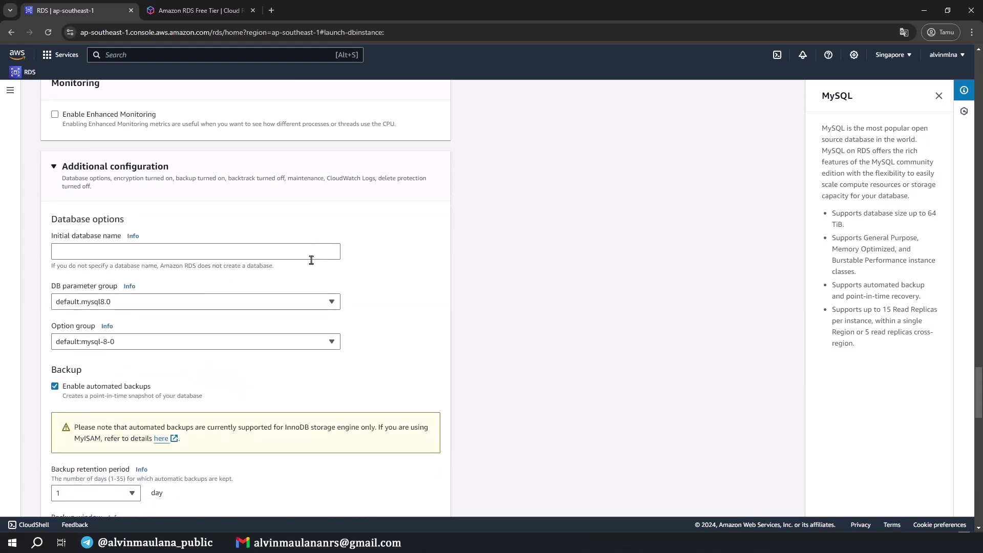
scroll(308, 291, "down", 1)
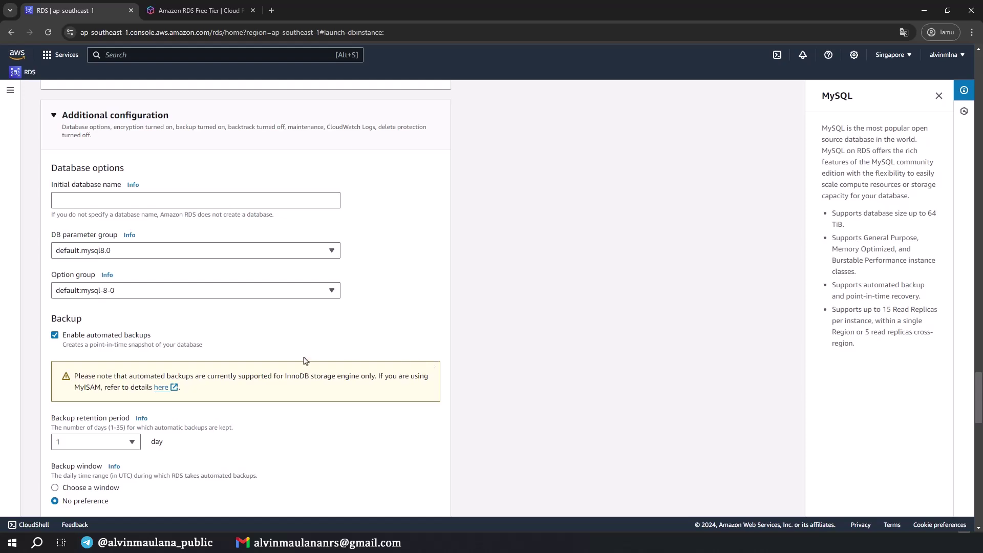
scroll(302, 357, "down", 1)
Check the free backup storage allowance on the Amazon RDS Free Tier page
left_click(200, 10)
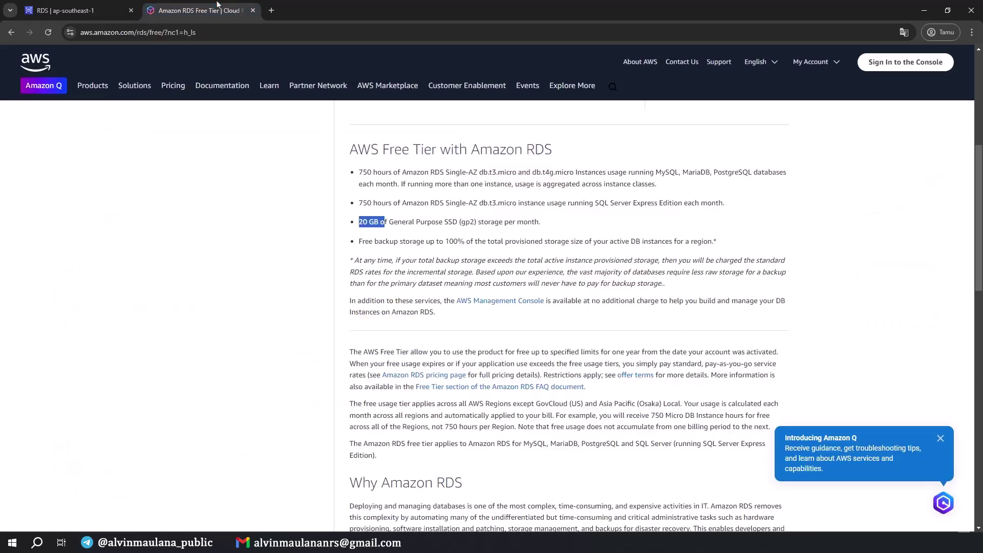
left_click_drag(365, 242, 667, 243)
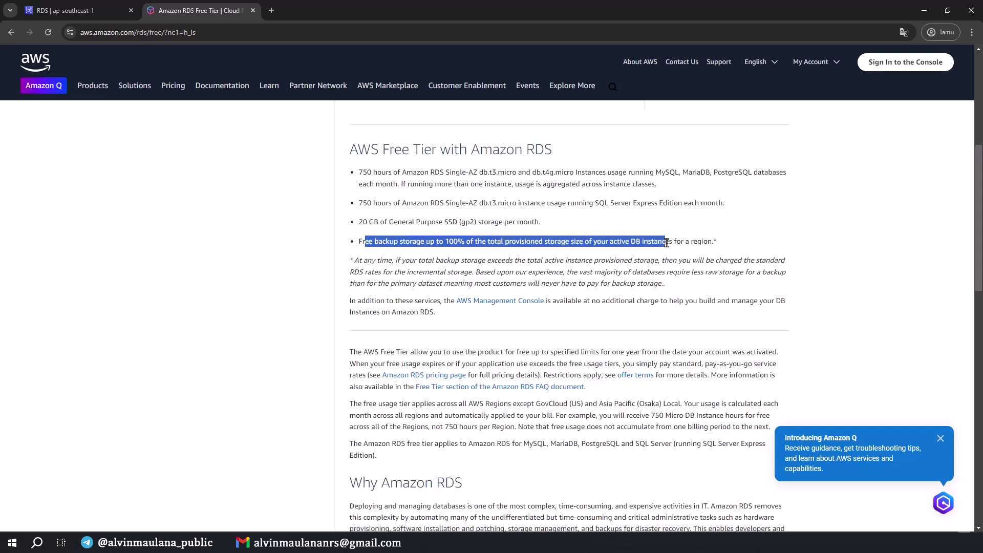
left_click(511, 245)
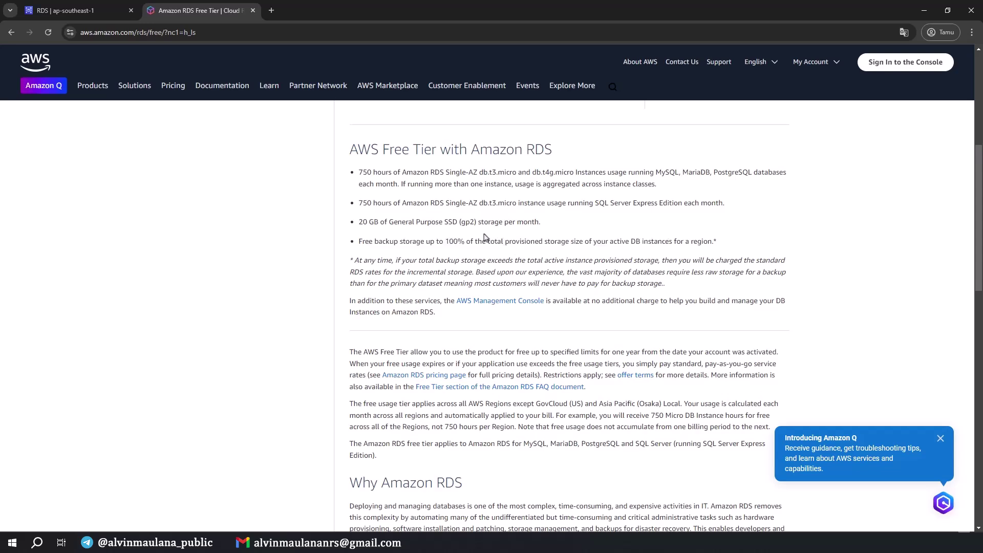
Return to the RDS creation form, collapse Additional configuration and review the Estimated Monthly costs
left_click(30, 6)
scroll(180, 248, "up", 4)
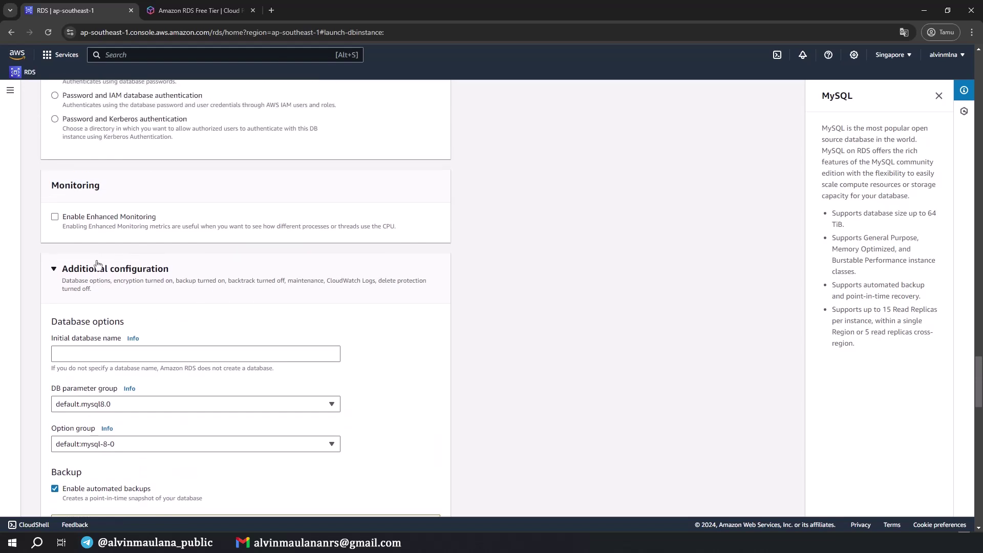
left_click(69, 267)
scroll(275, 282, "down", 2)
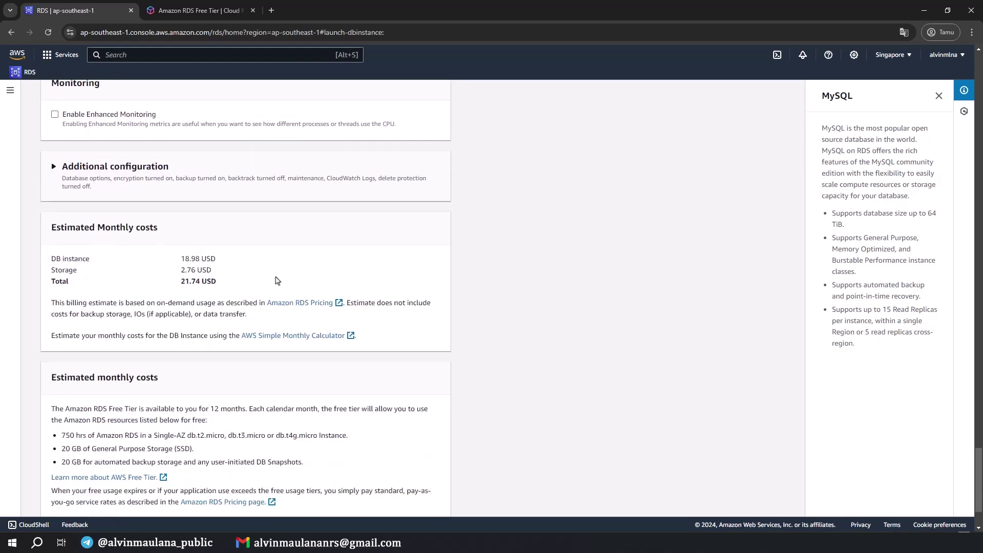
scroll(276, 276, "down", 1)
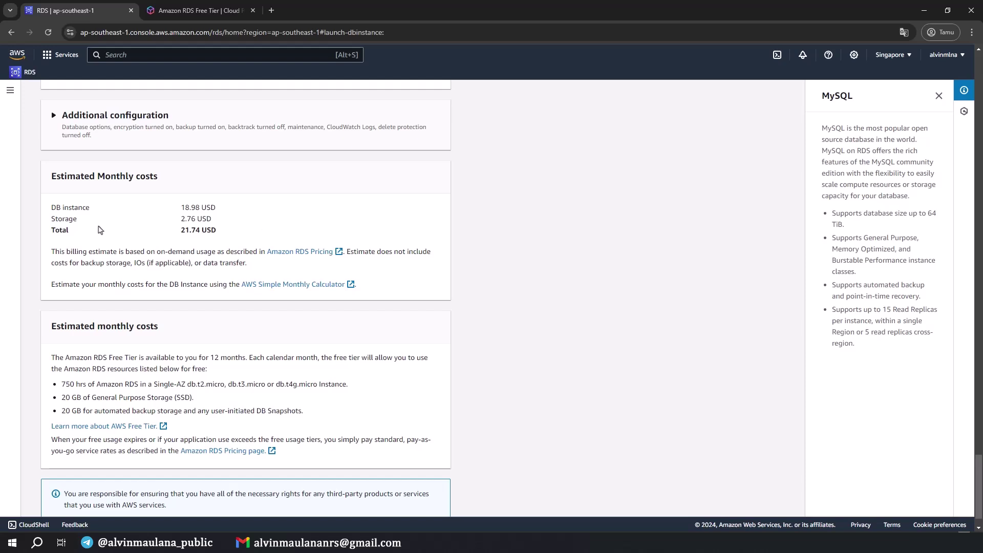
left_click_drag(50, 178, 229, 241)
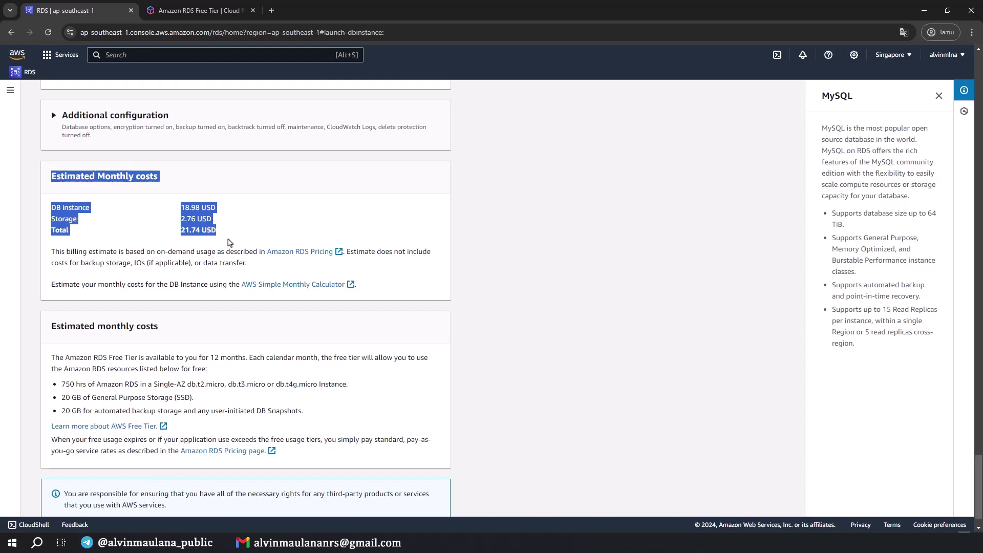
left_click(228, 242)
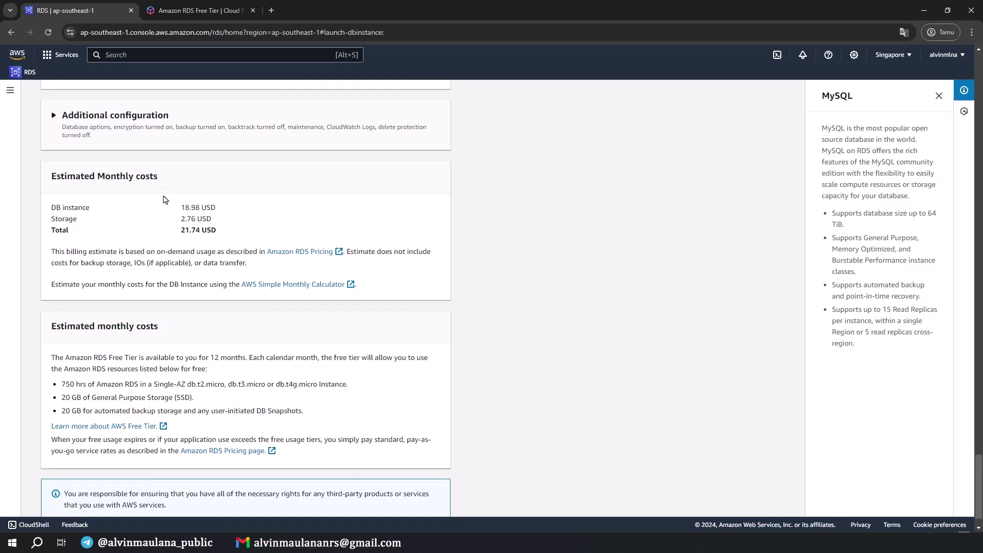
Search the AWS console for "support", open Support in a new tab and open the case "RDS free tier showing estimated monthly cost"
left_click(133, 53)
type("support")
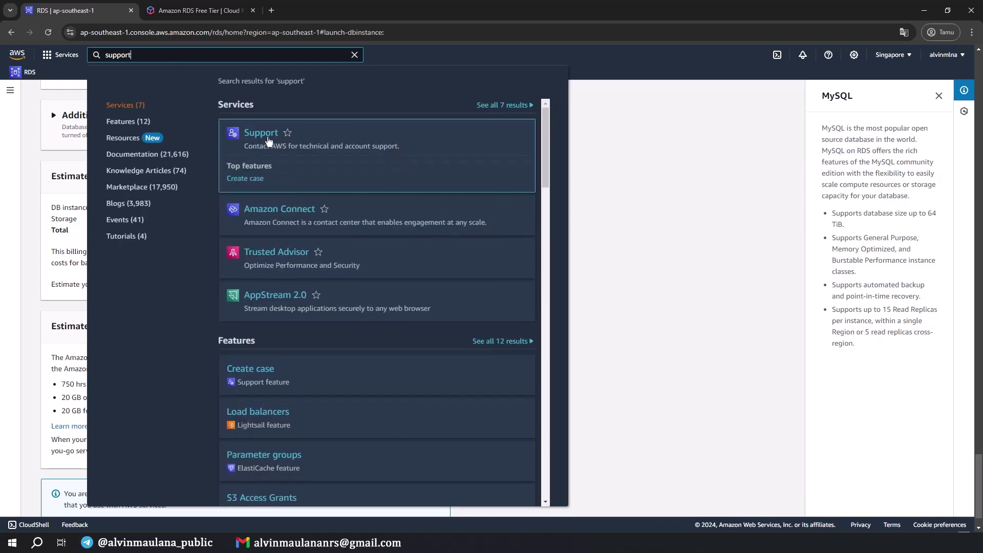
right_click(261, 133)
left_click(295, 142)
left_click(615, 183)
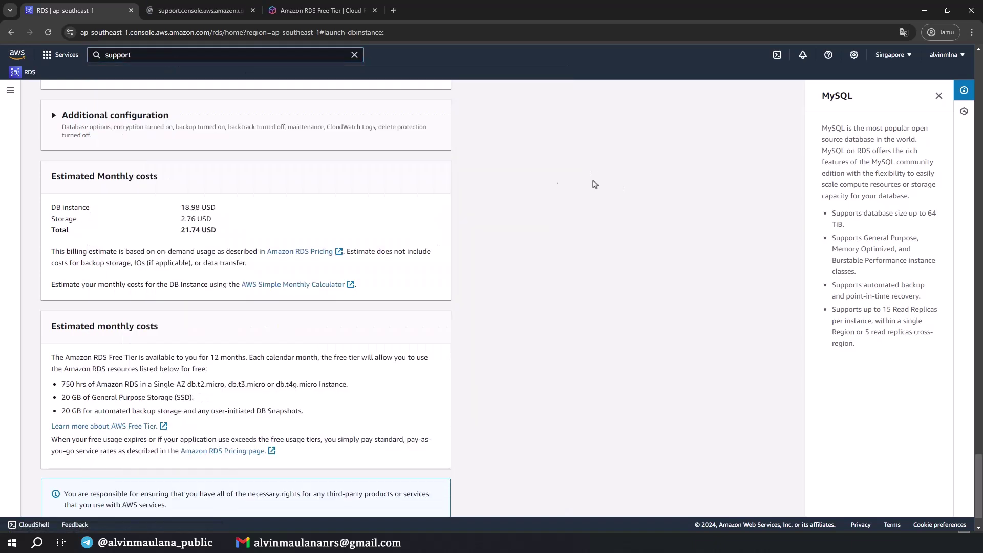
key("ctrl+Tab")
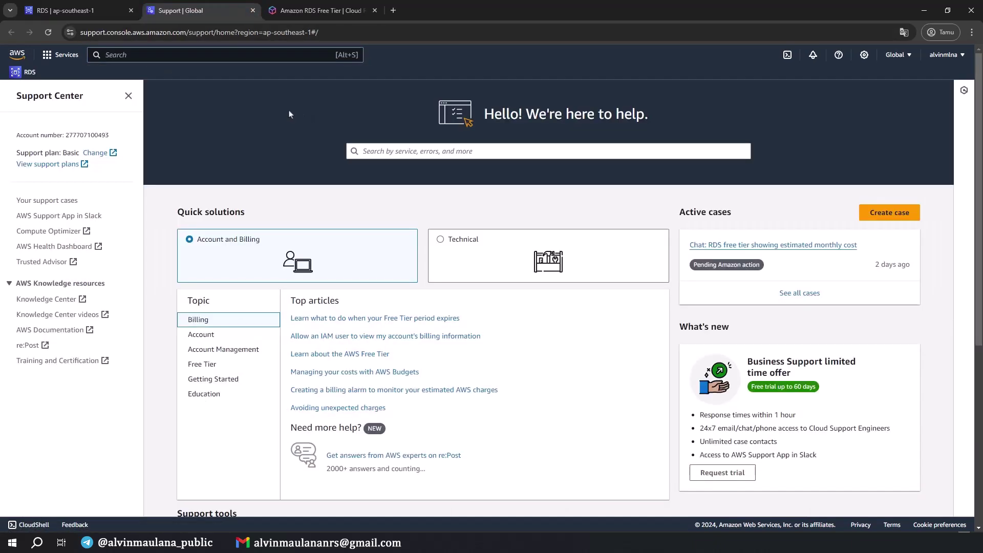
left_click(729, 251)
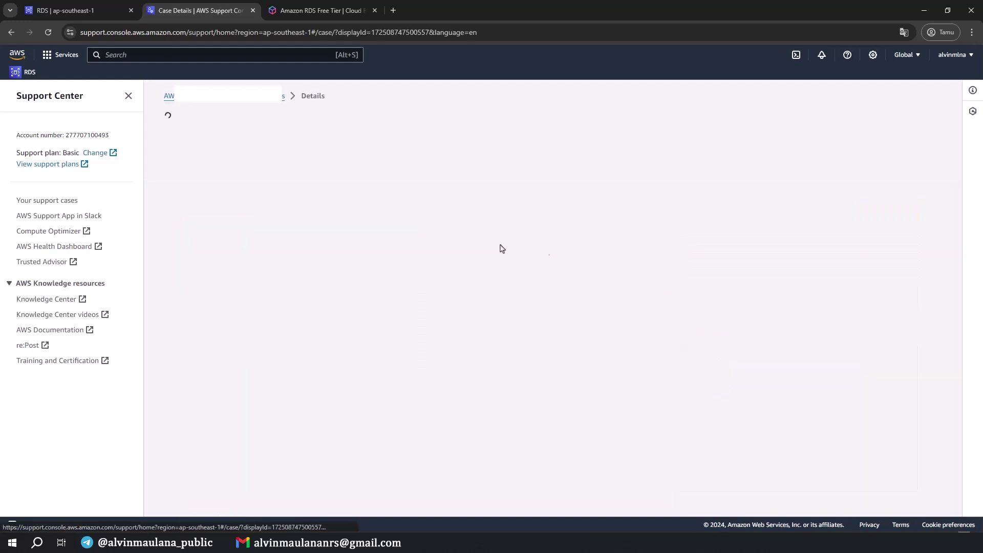
Read the AWS support reply about db.t3.micro free tier coverage, 20 GB SSD storage and the reason for the estimated charge
scroll(446, 227, "down", 8)
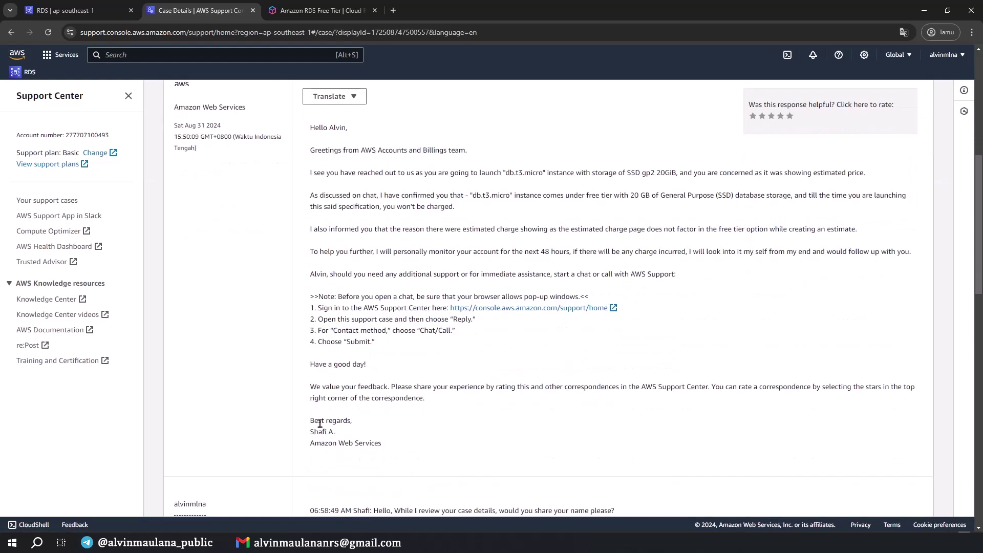
left_click_drag(311, 435, 330, 432)
left_click(307, 201)
left_click_drag(311, 197, 795, 196)
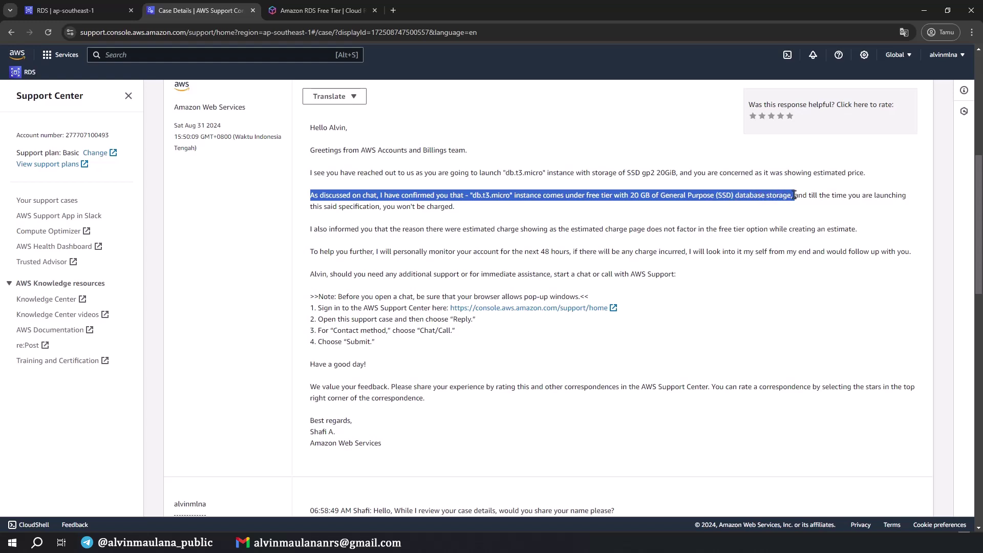
left_click(512, 217)
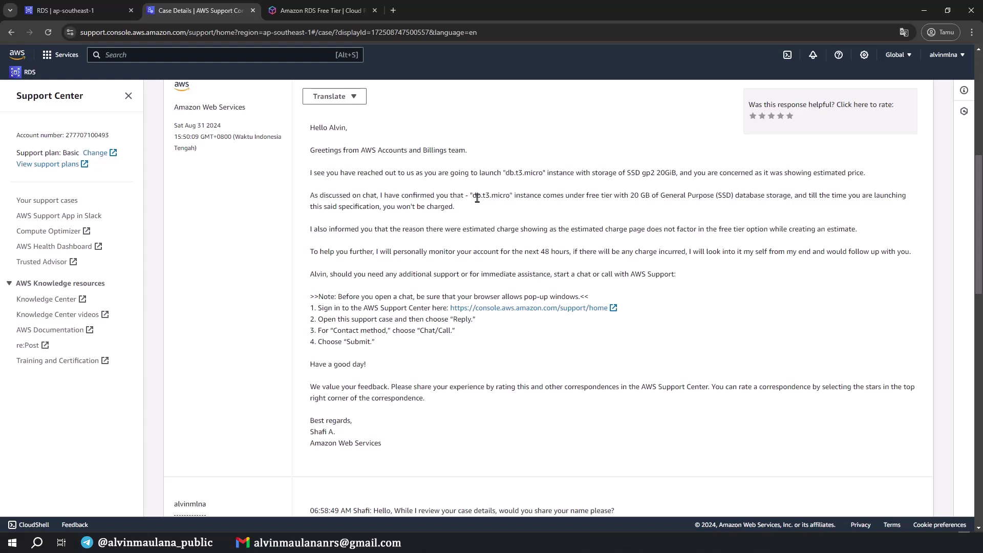
left_click_drag(471, 197, 514, 196)
left_click_drag(585, 195, 736, 195)
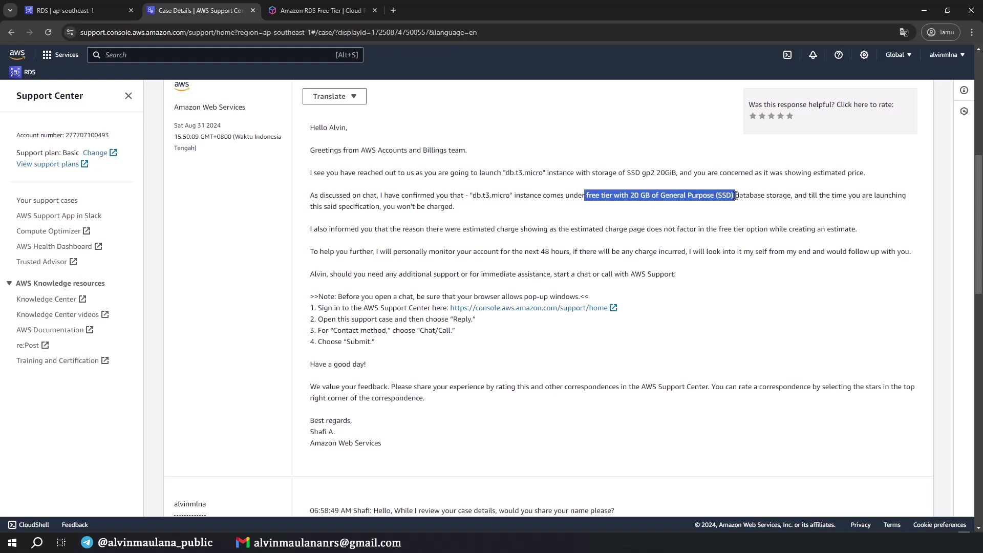
left_click_drag(629, 173, 674, 172)
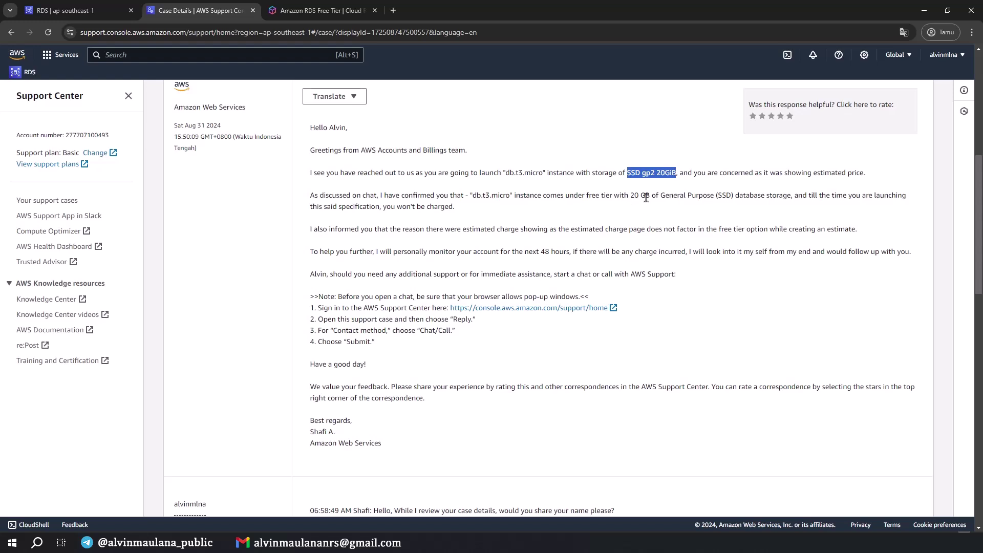
left_click(309, 235)
left_click_drag(308, 235, 858, 235)
left_click_drag(311, 233, 858, 236)
Switch back to the RDS creation form and examine the DB instance, storage and total cost estimates again
key("ctrl+shift+Tab")
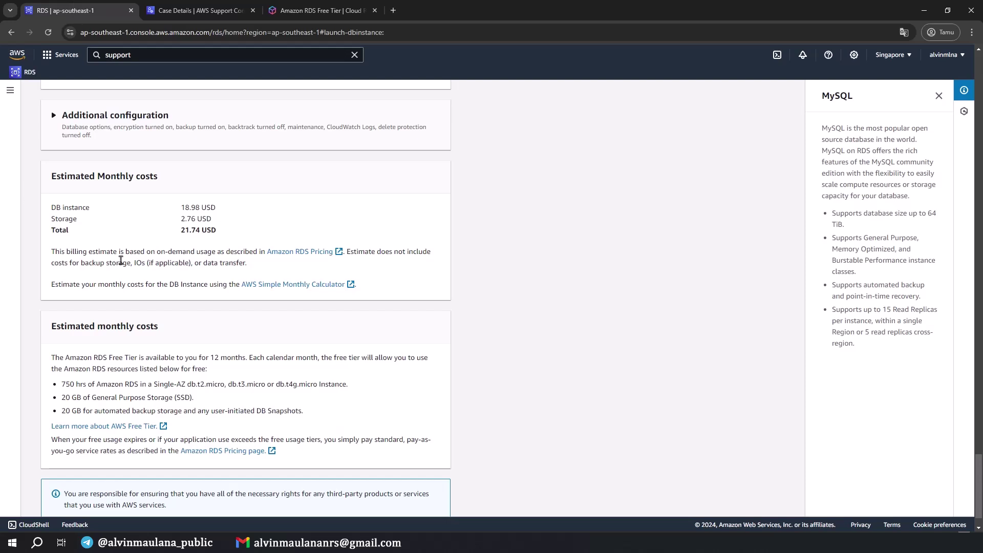
left_click_drag(51, 208, 227, 240)
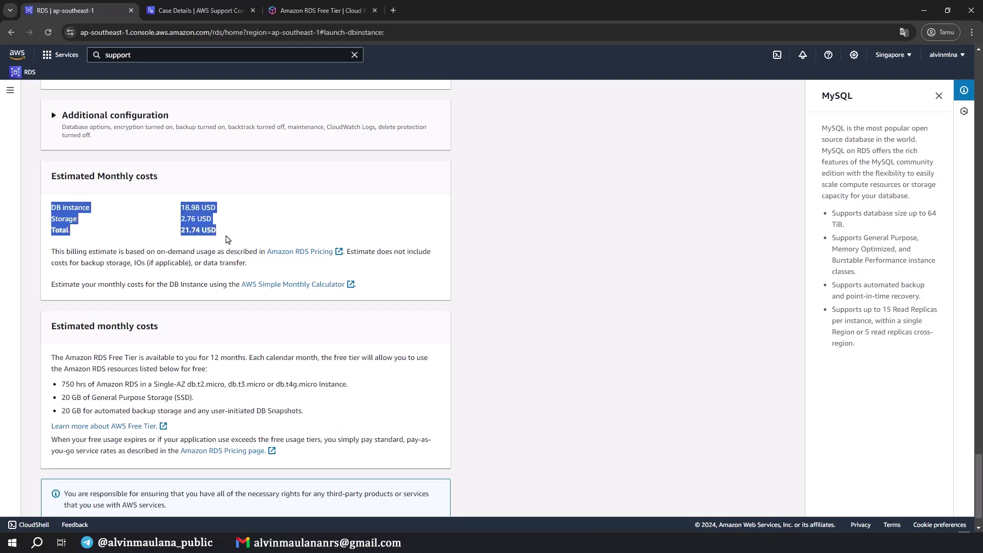
left_click(228, 238)
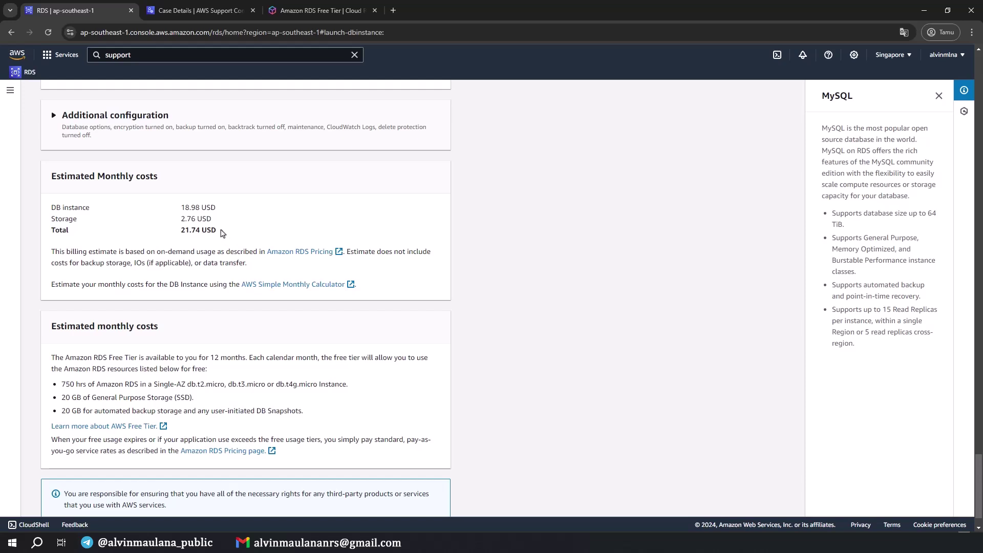
left_click_drag(219, 235, 65, 205)
left_click_drag(179, 232, 217, 236)
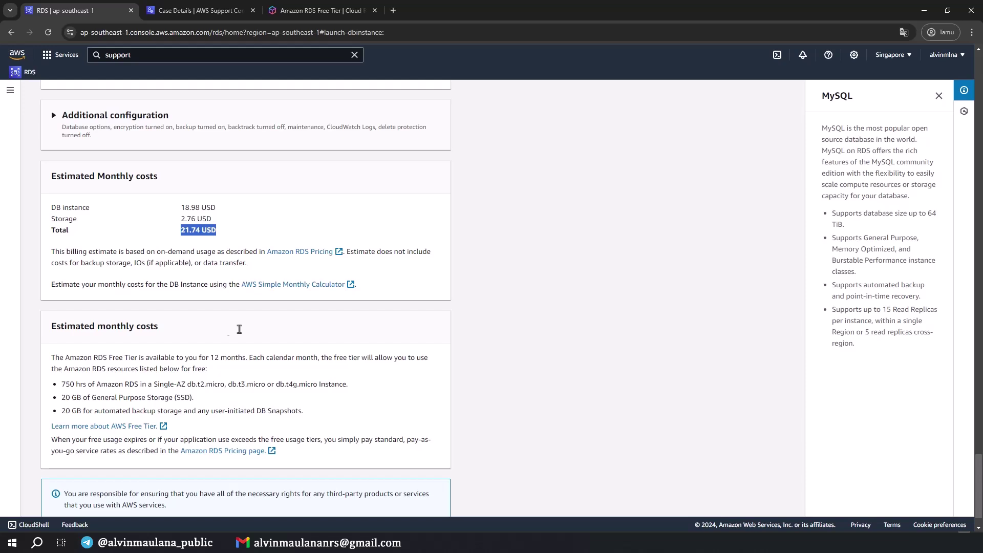
Read the support reply's passage about monitoring the account for charges and return to the end of the RDS creation form
key("ctrl+Tab")
left_click_drag(310, 253, 689, 251)
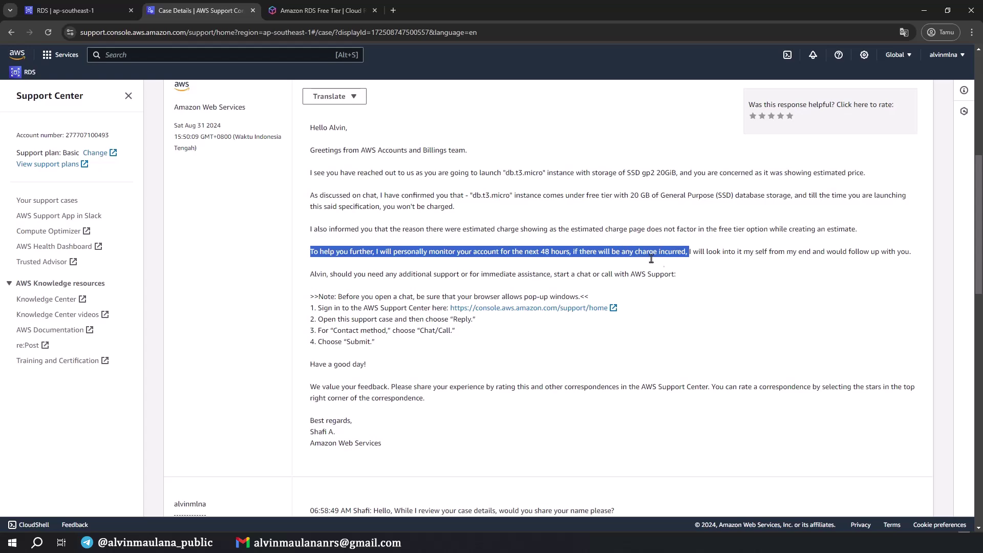
left_click(634, 252)
scroll(512, 256, "up", 2)
left_click(64, 6)
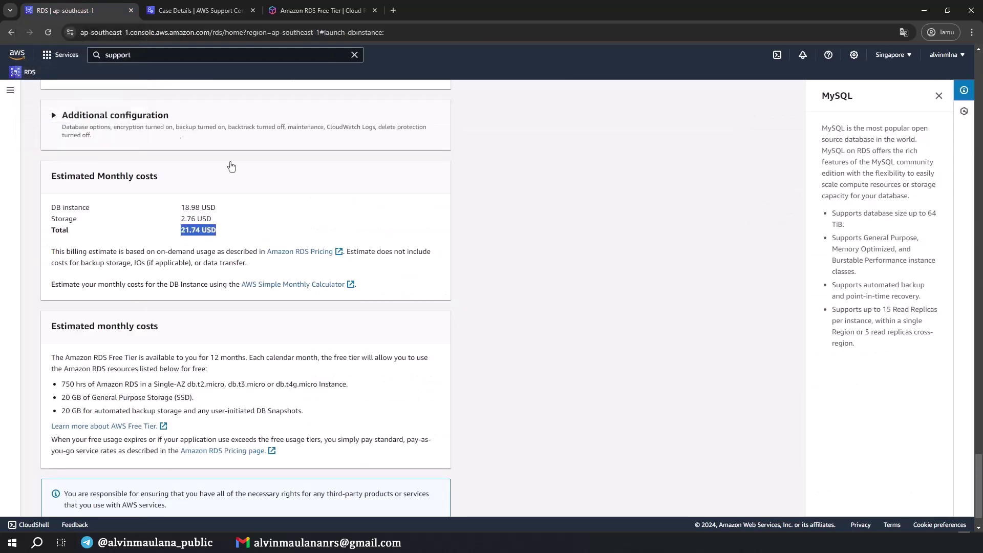
scroll(320, 248, "down", 1)
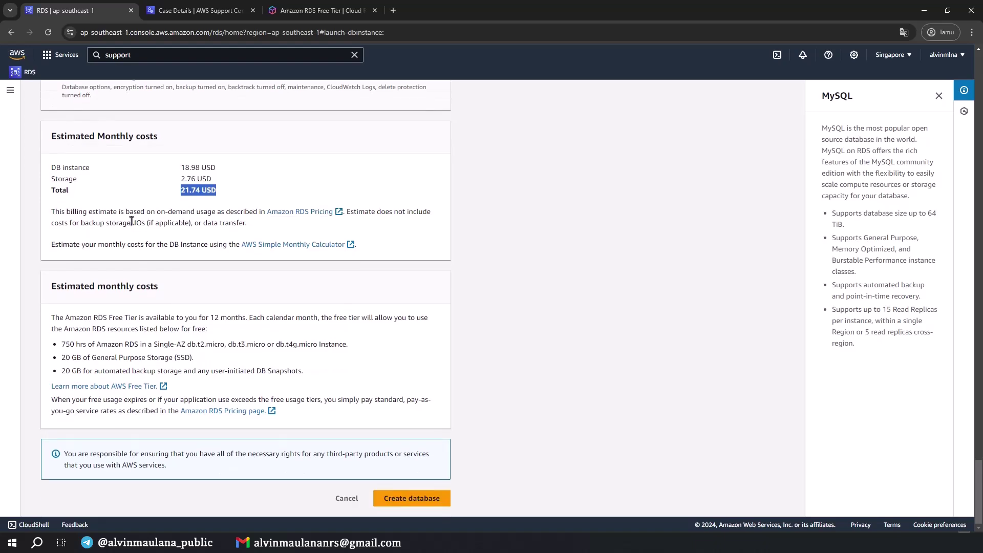
Create the database with the configured settings and dismiss the suggested add-ons for database-mysql
scroll(226, 253, "up", 10)
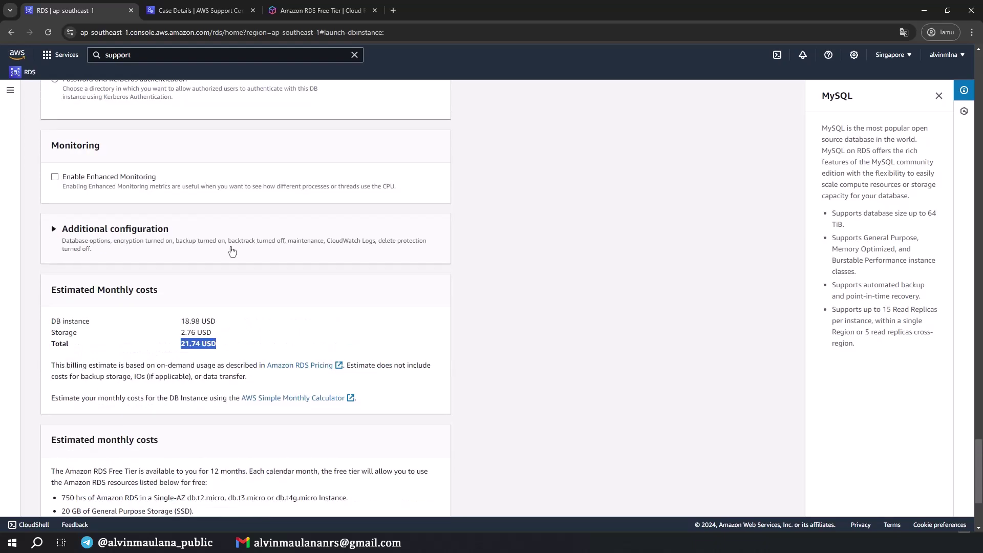
scroll(377, 246, "down", 10)
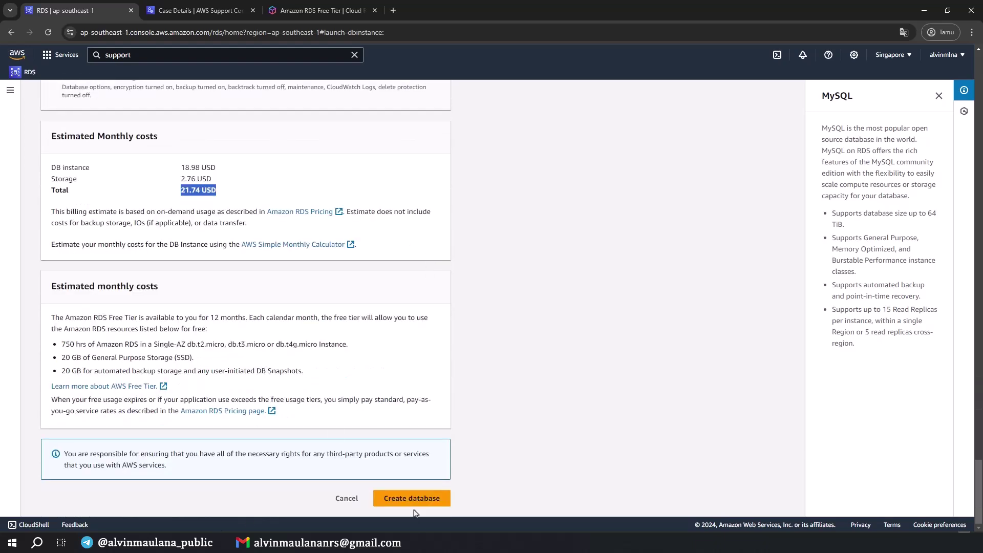
left_click(437, 500)
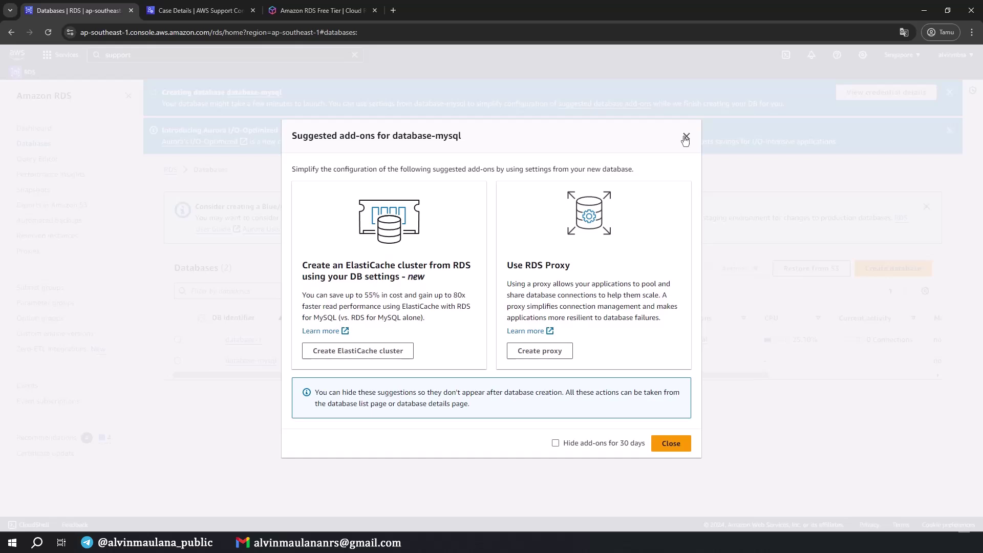
left_click(686, 138)
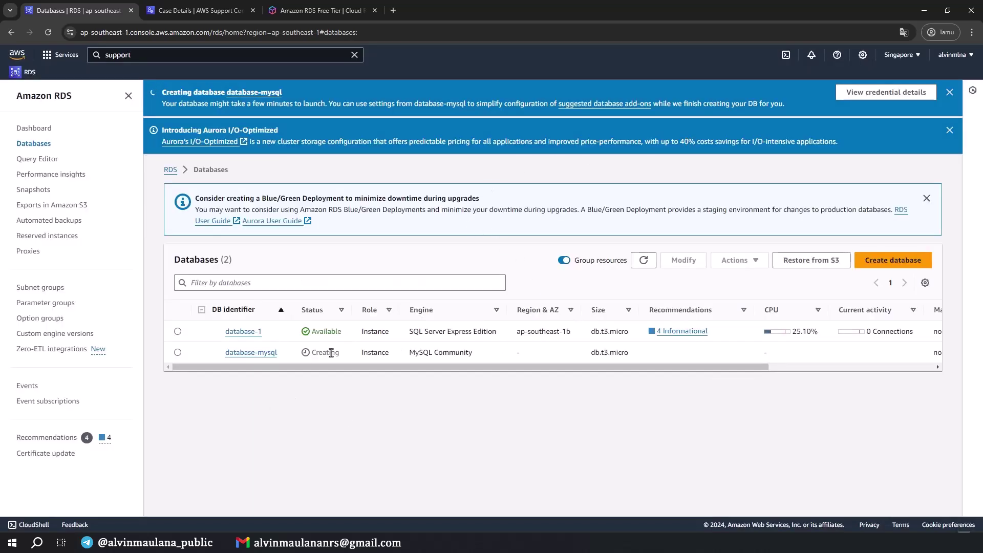
Examine the listed databases' names, engine and status, and open the connectivity and security details of database-mysql
left_click_drag(272, 339, 215, 338)
left_click_drag(409, 331, 494, 332)
double_click(326, 352)
left_click(307, 360)
left_click(250, 353)
scroll(554, 327, "down", 2)
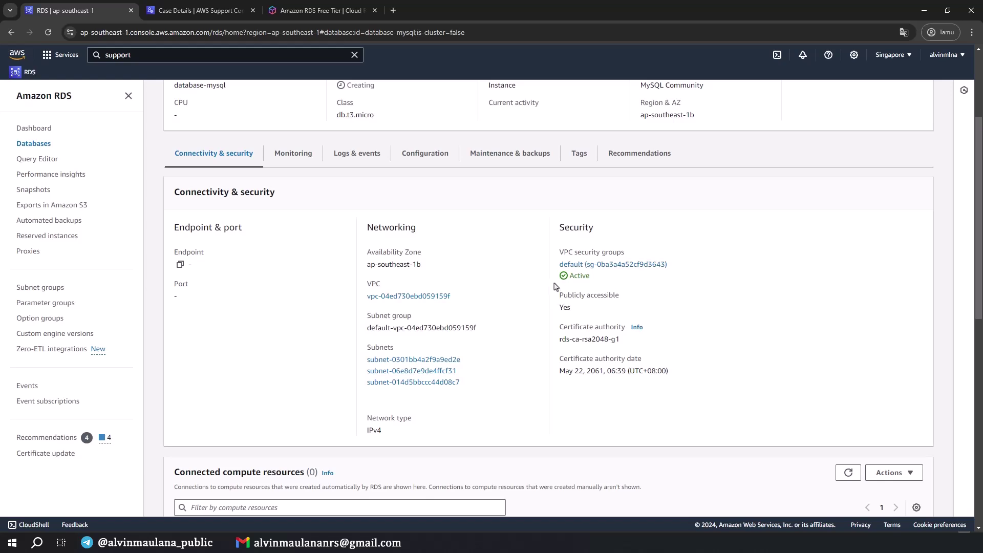
Open the default VPC security group attached to database-mysql and examine its inbound rules
left_click(607, 265)
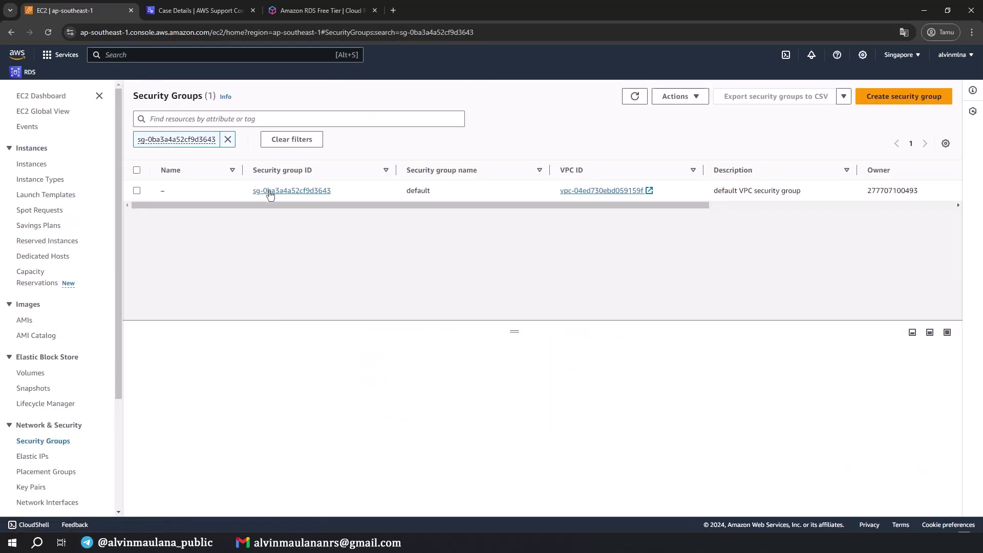
left_click(270, 195)
scroll(361, 241, "down", 1)
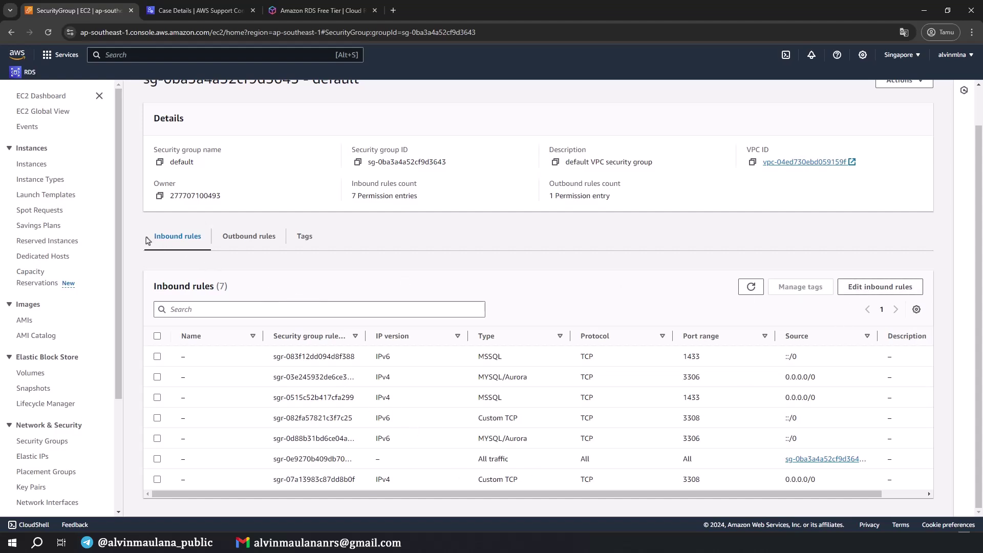
Open the security group's inbound rules for editing and add a new Custom TCP rule
left_click(889, 292)
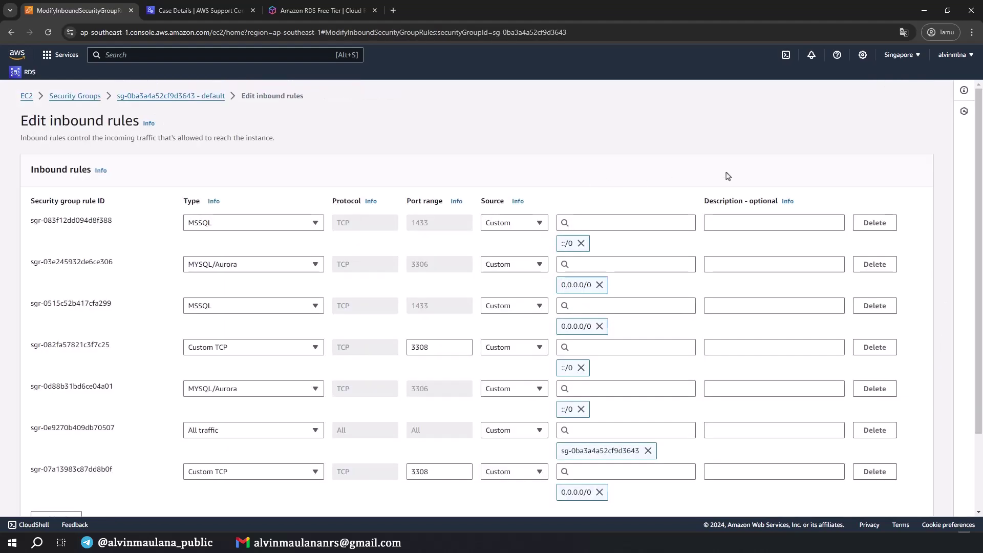
scroll(658, 177, "down", 2)
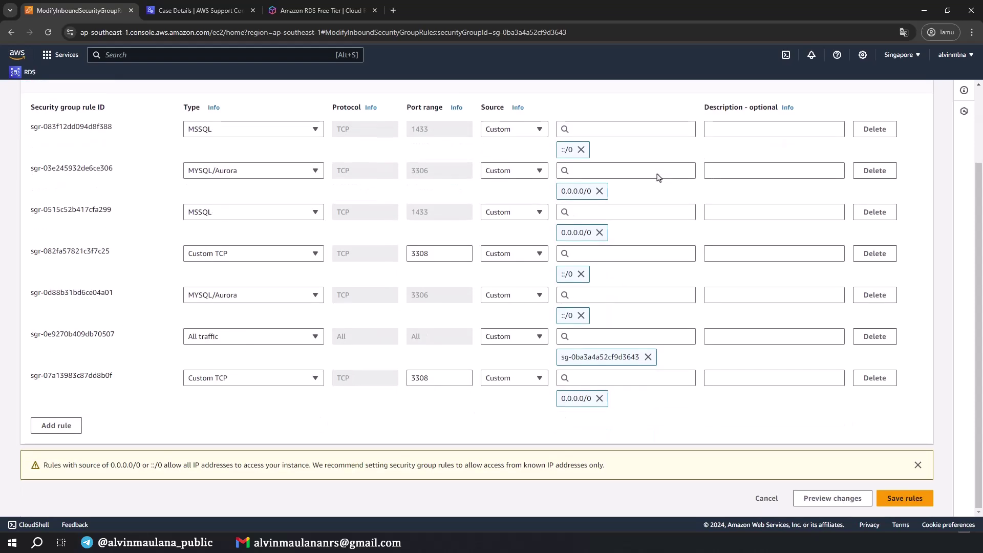
left_click(55, 427)
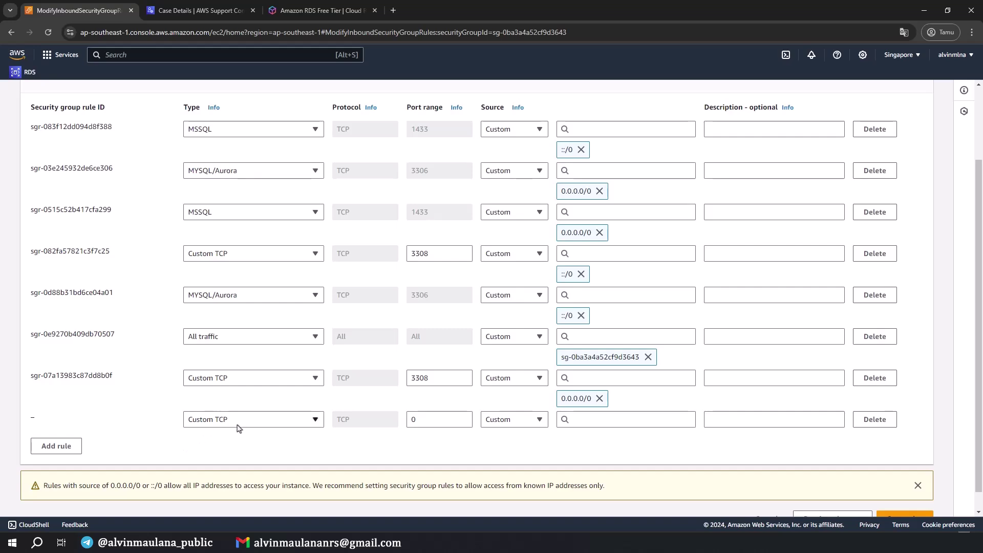
left_click_drag(358, 428, 334, 427)
Open RDS in a separate browser tab and open the database-mysql instance's details from the DB instances list
right_click(25, 72)
left_click(138, 82)
left_click(195, 10)
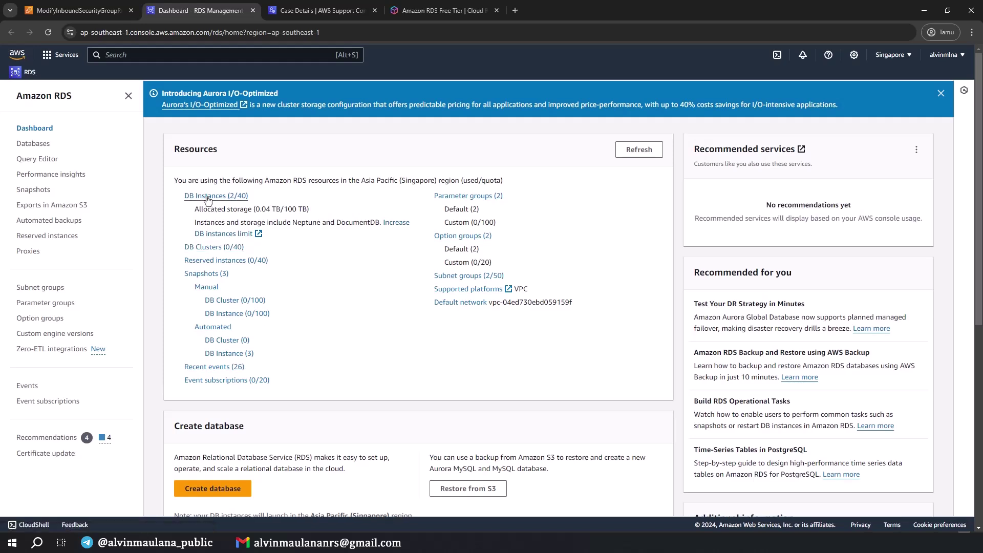
left_click(211, 198)
left_click(257, 316)
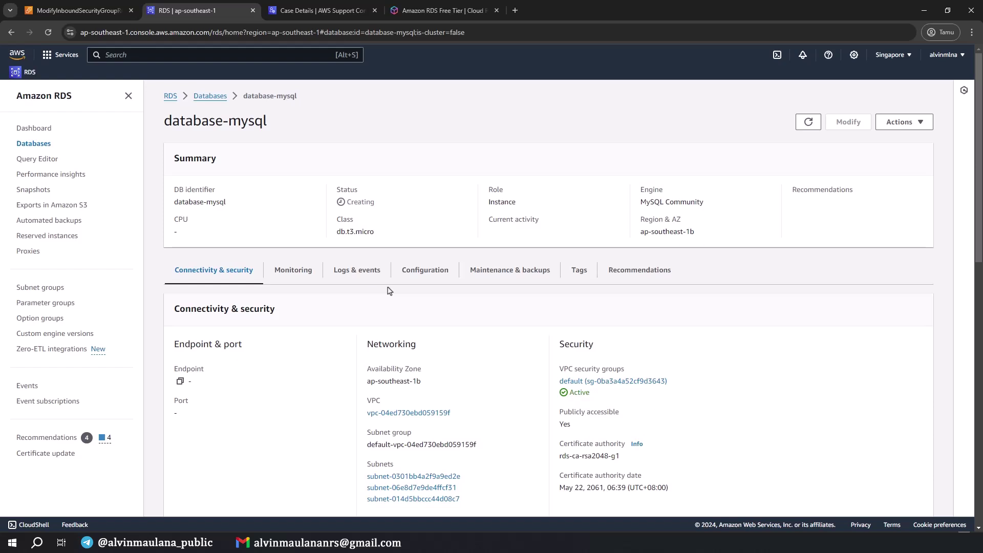
Check the status, endpoint and port of database-mysql on its details page
left_click_drag(184, 418, 160, 419)
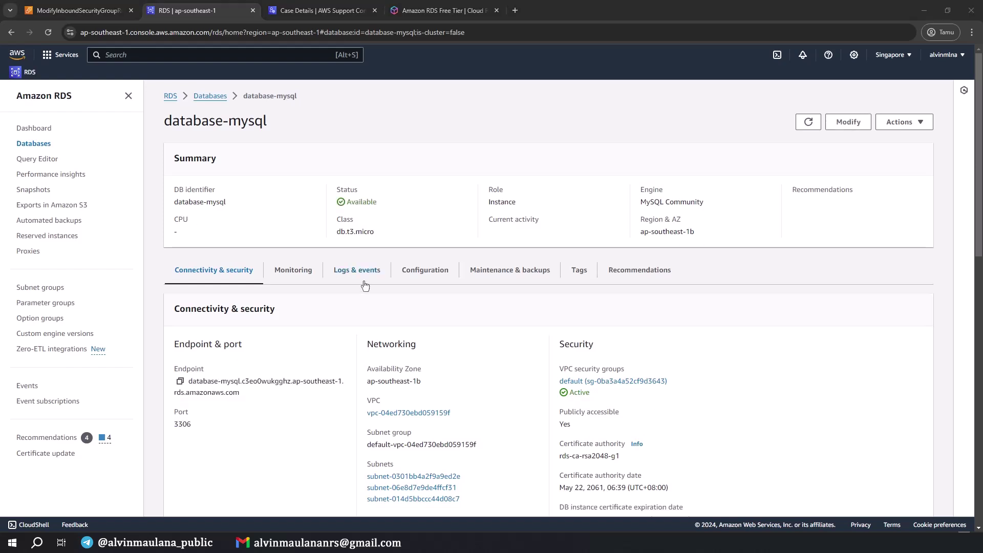
scroll(486, 300, "down", 1)
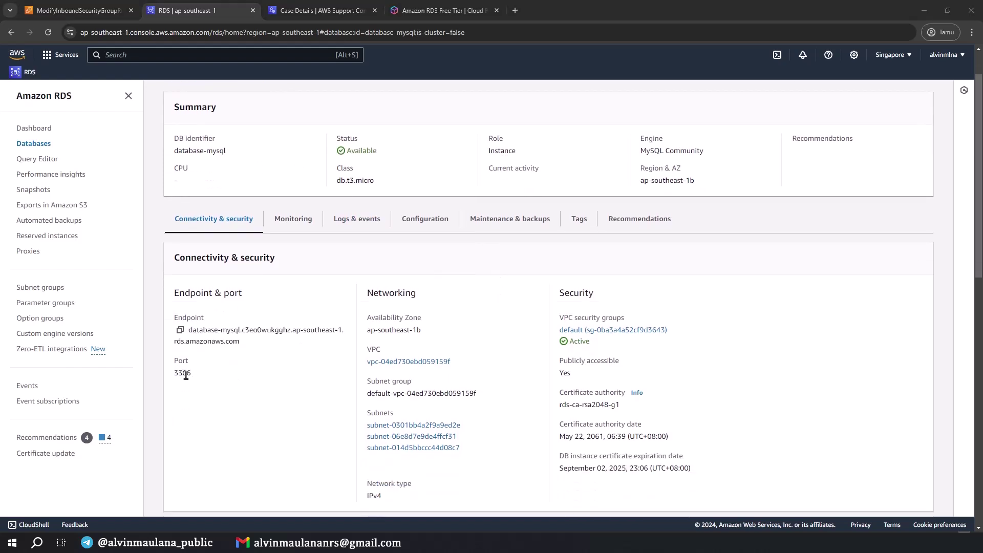
scroll(187, 374, "up", 1)
left_click_drag(342, 203, 402, 202)
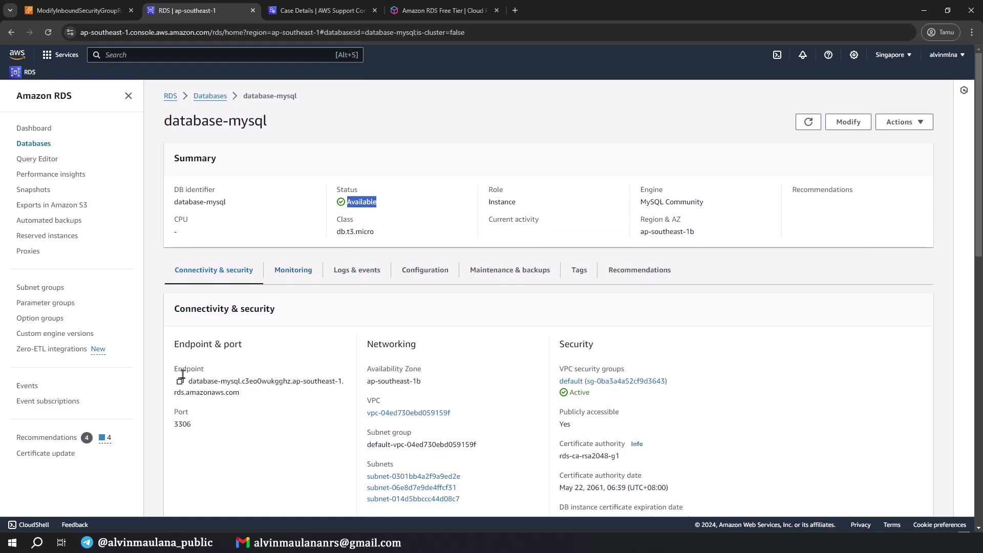
double_click(182, 425)
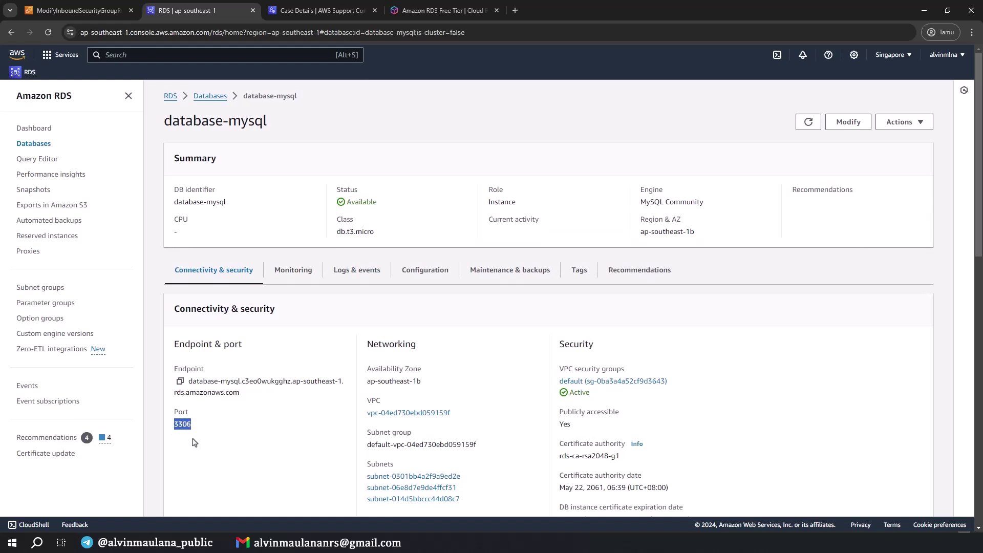
Return to the inbound rules and set the new Custom TCP rule to port 3306 with source 0.0.0.0/0
left_click(116, 13)
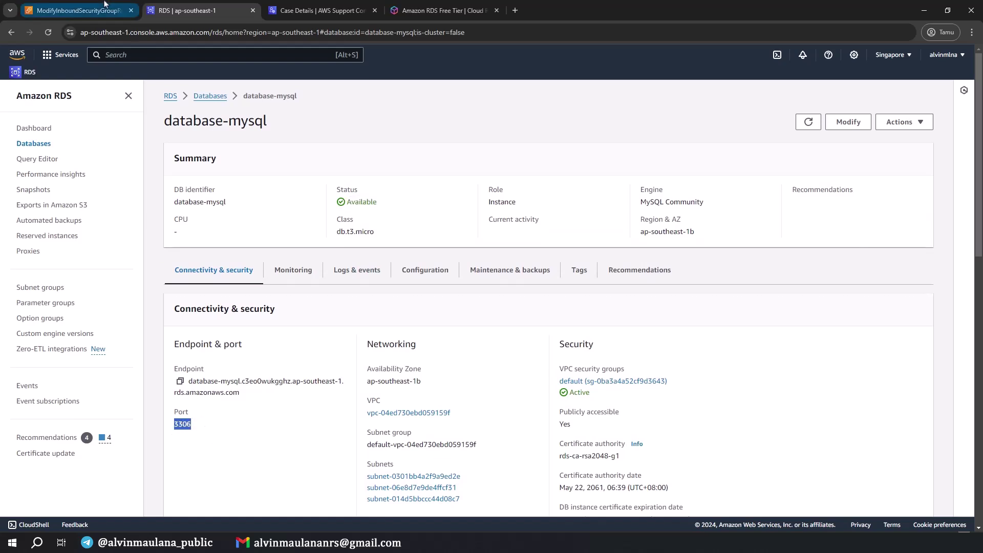
scroll(282, 205, "up", 3)
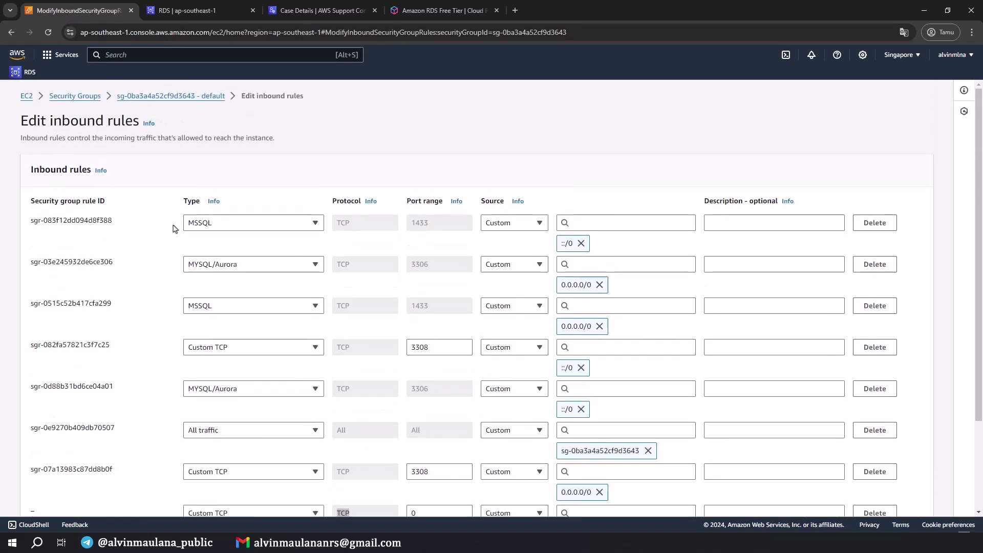
scroll(257, 270, "down", 2)
scroll(256, 271, "down", 1)
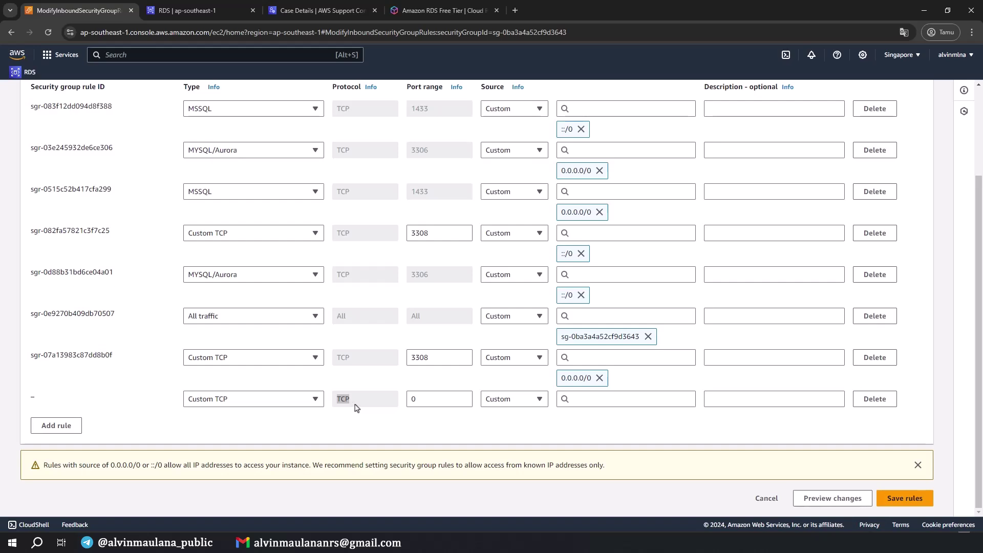
double_click(432, 395)
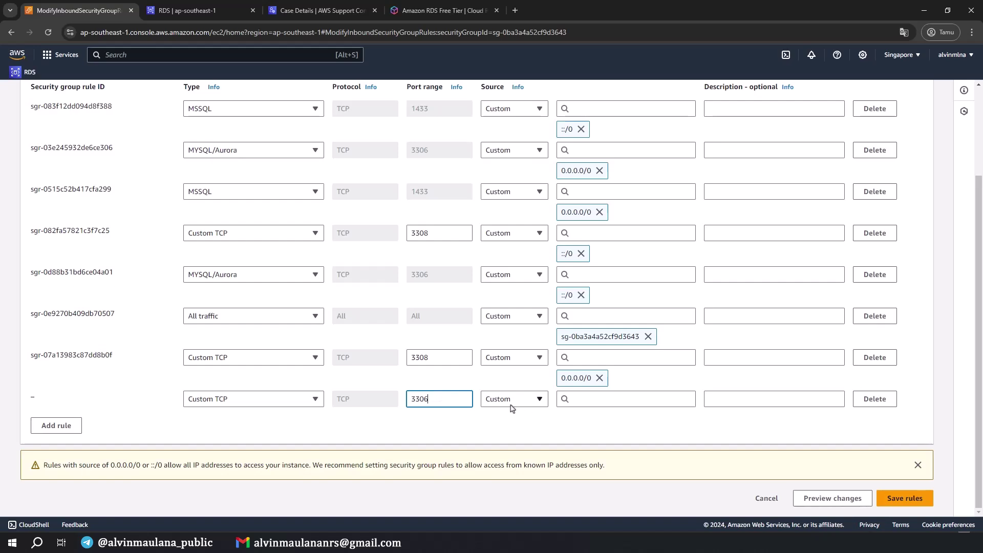
left_click(594, 400)
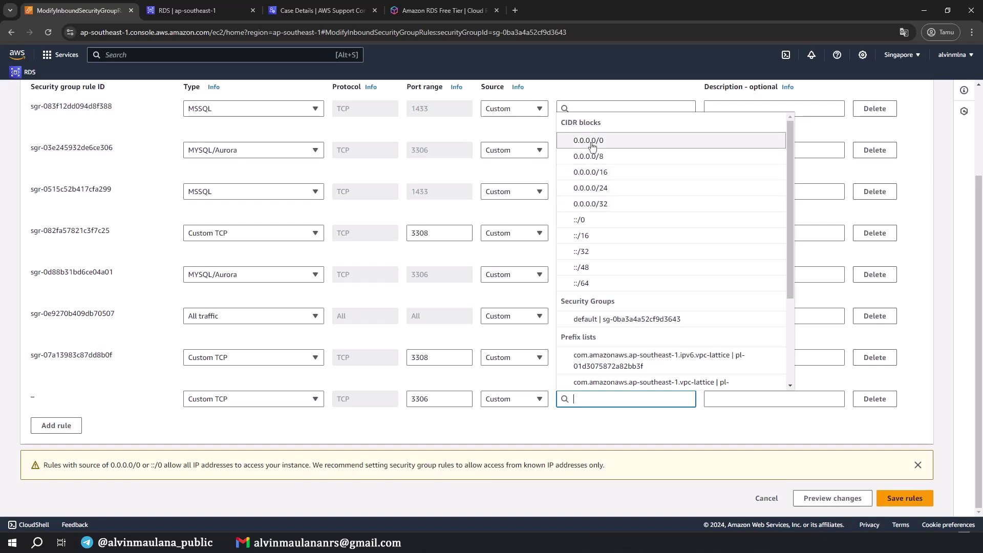
left_click(589, 143)
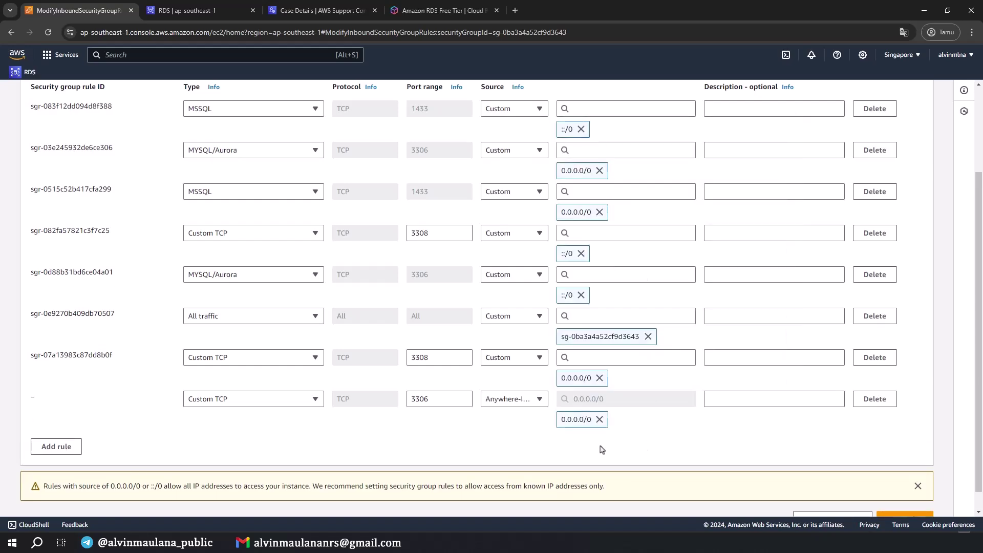
Add a second Custom TCP inbound rule for port 3306 with source ::/0
left_click(57, 448)
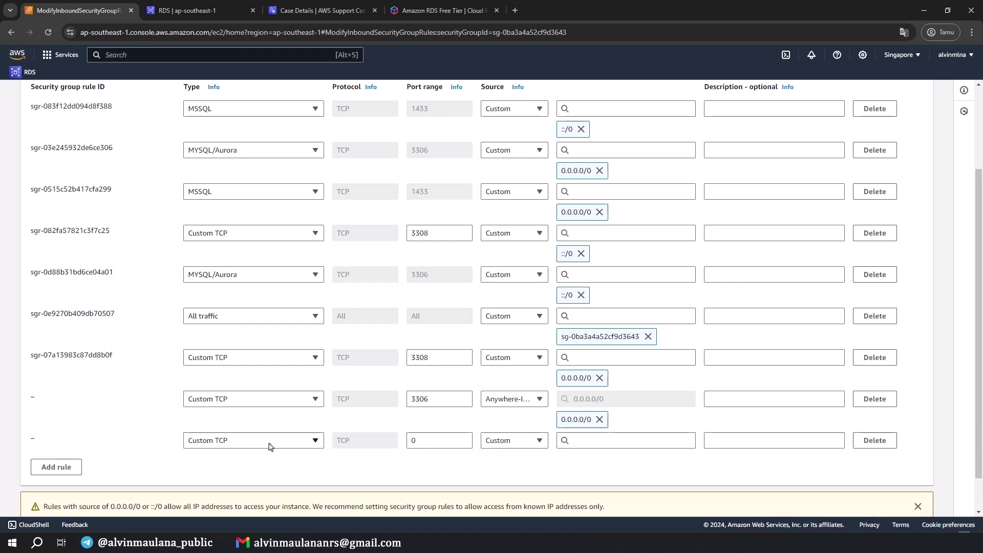
left_click(438, 403)
left_click(441, 437)
left_click(589, 442)
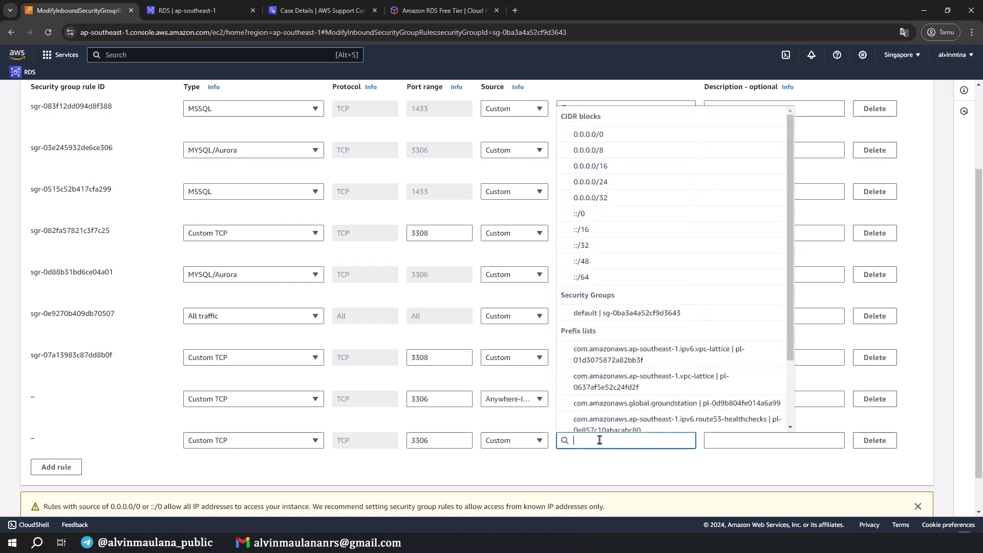
left_click(579, 215)
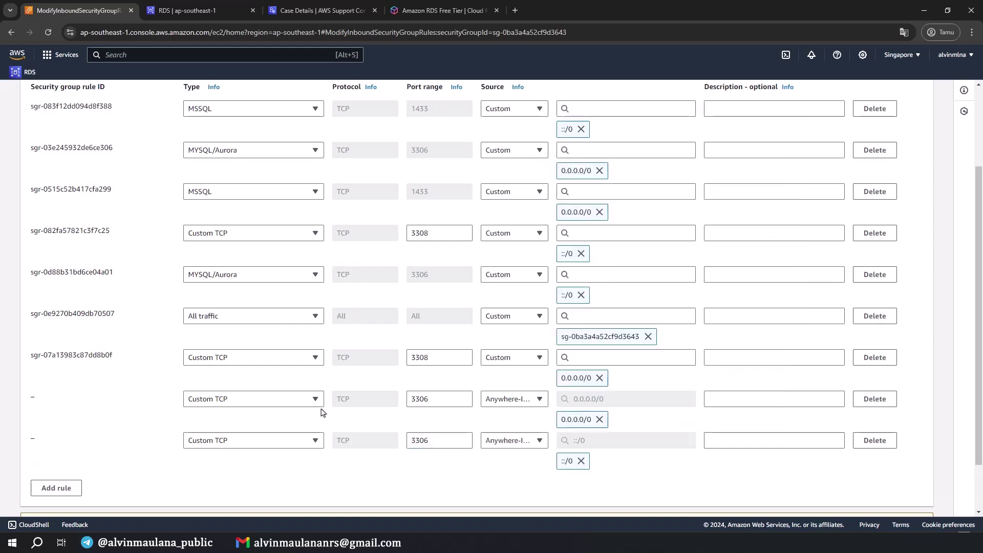
Delete both newly added port 3306 Custom TCP rules and cancel editing the inbound rules
scroll(566, 445, "down", 2)
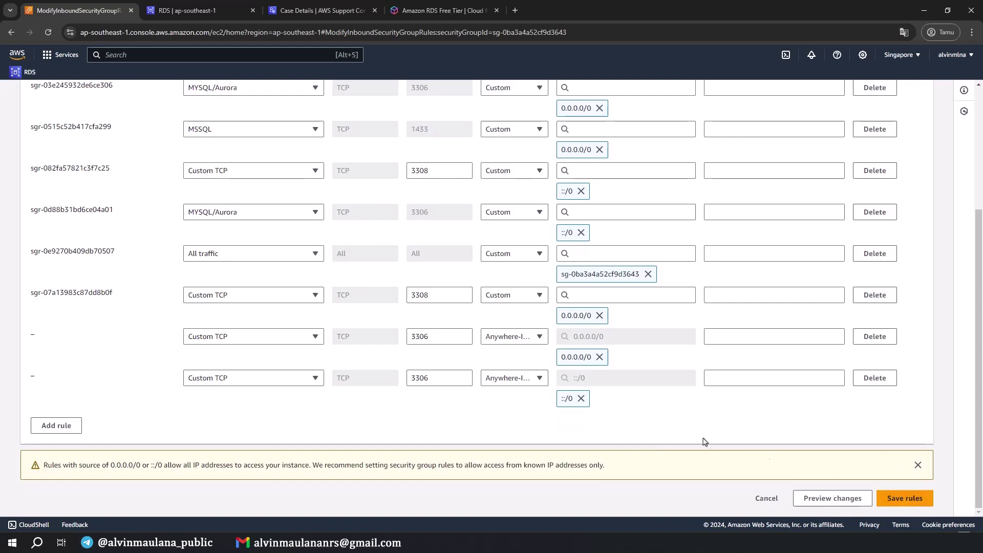
left_click(875, 337)
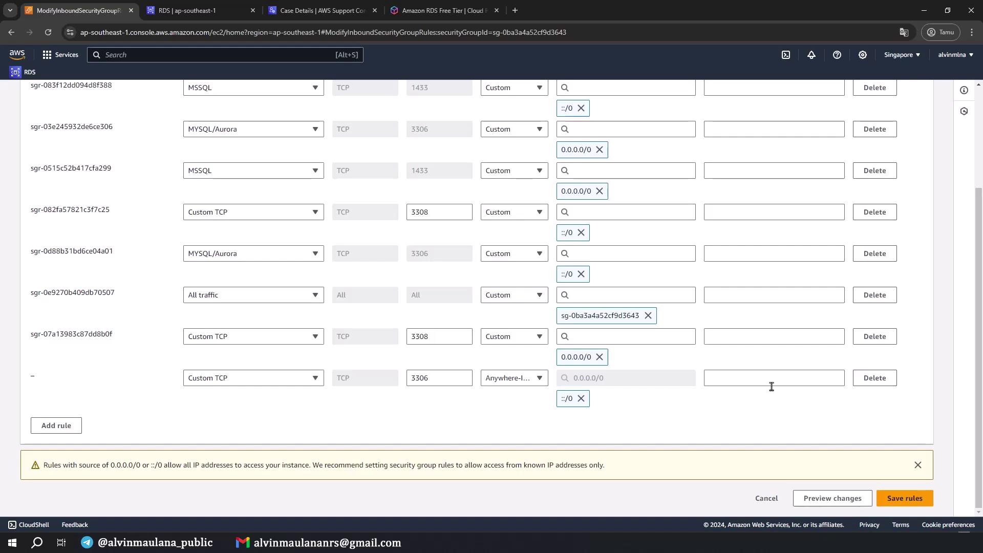
left_click(864, 385)
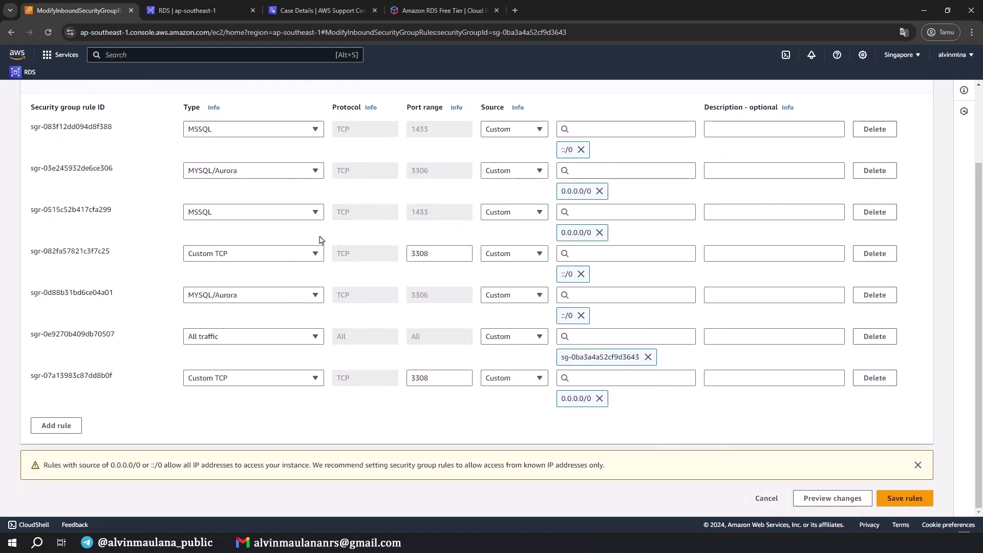
left_click(766, 499)
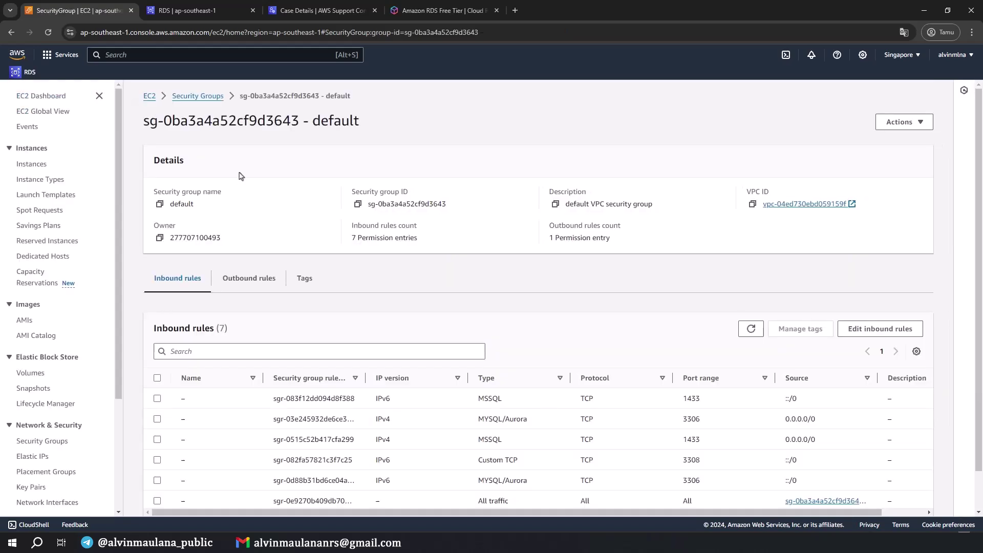
Return to the database-mysql details, switch to MySQL Workbench beside them and start setting up a new connection
left_click(187, 10)
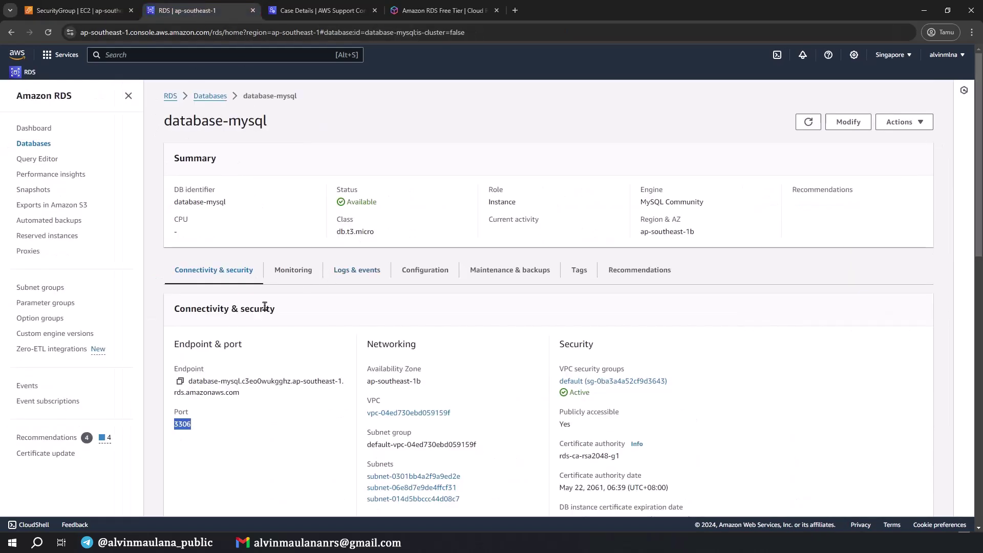
scroll(282, 276, "down", 1)
scroll(282, 275, "down", 1)
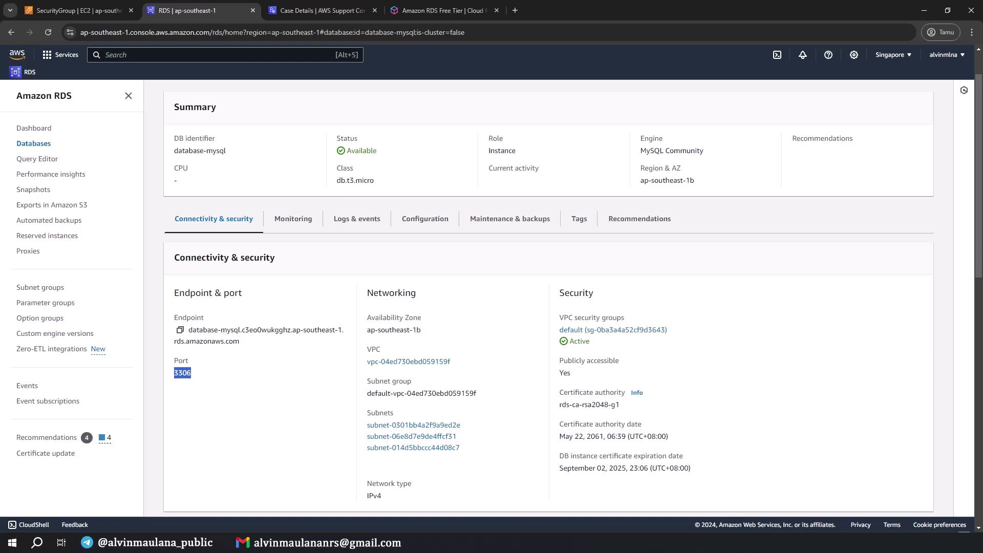
key("alt+Tab")
left_click_drag(229, 2, 543, 74)
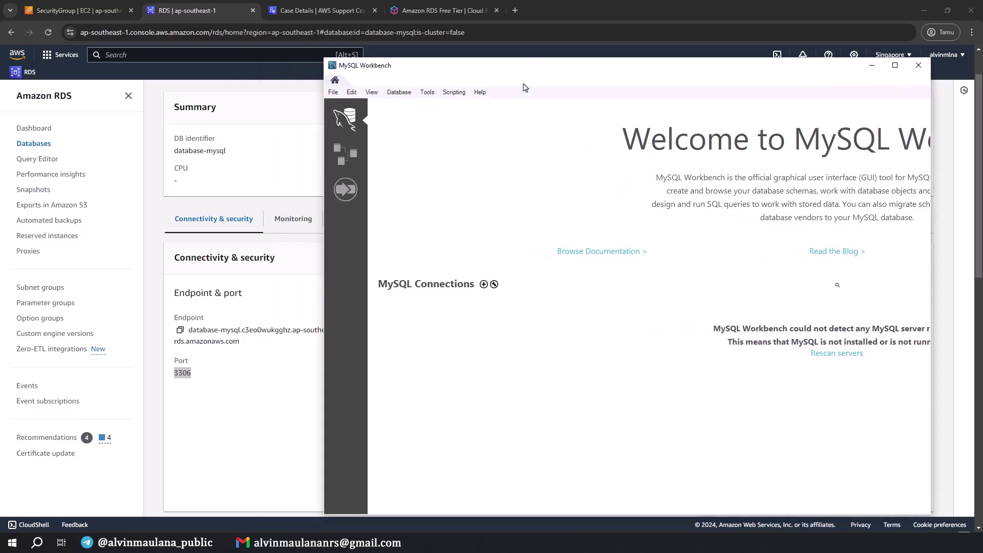
left_click(483, 285)
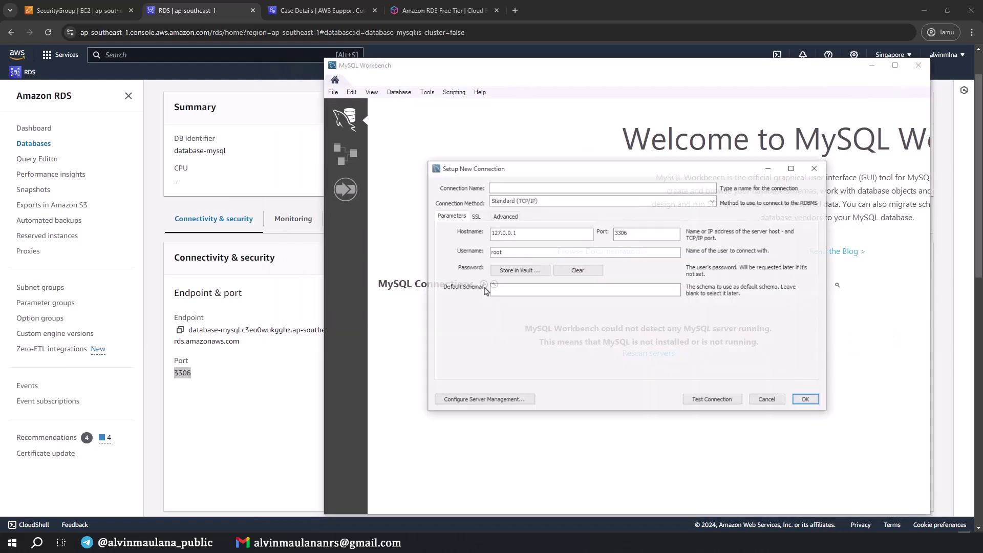
Copy the database-mysql endpoint from RDS and paste it as the new connection's hostname
left_click(180, 330)
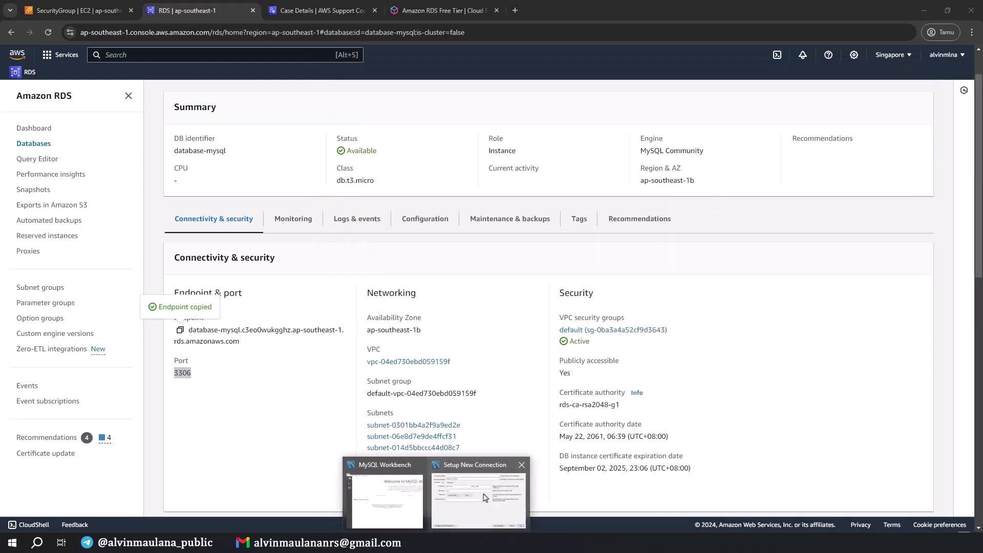
left_click(492, 497)
left_click(539, 232)
double_click(539, 233)
key("ctrl+v")
Check the connection's port and set its username to admin
double_click(631, 234)
left_click(631, 234)
double_click(631, 233)
left_click(516, 252)
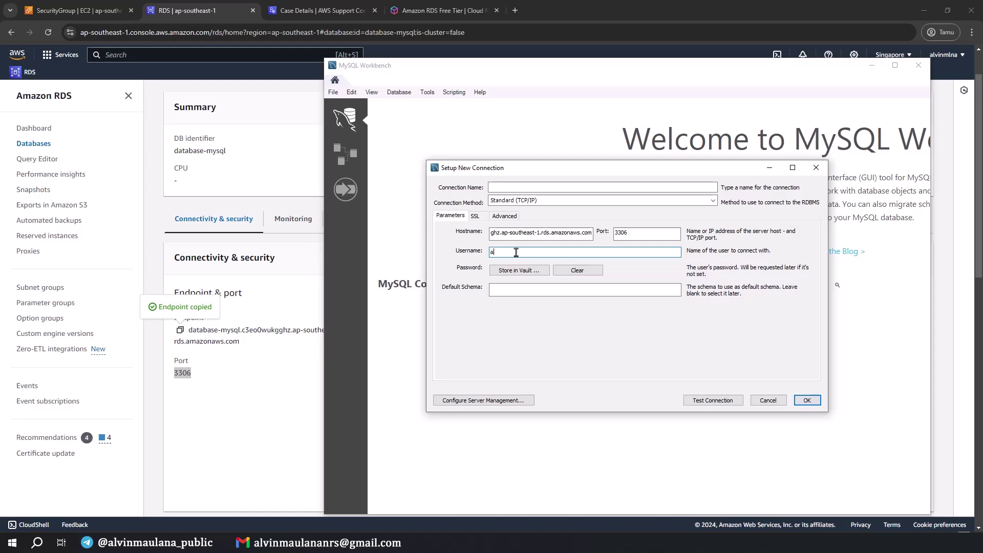
type("admin")
Store the database password in the vault for the new connection and test the connection
left_click(522, 270)
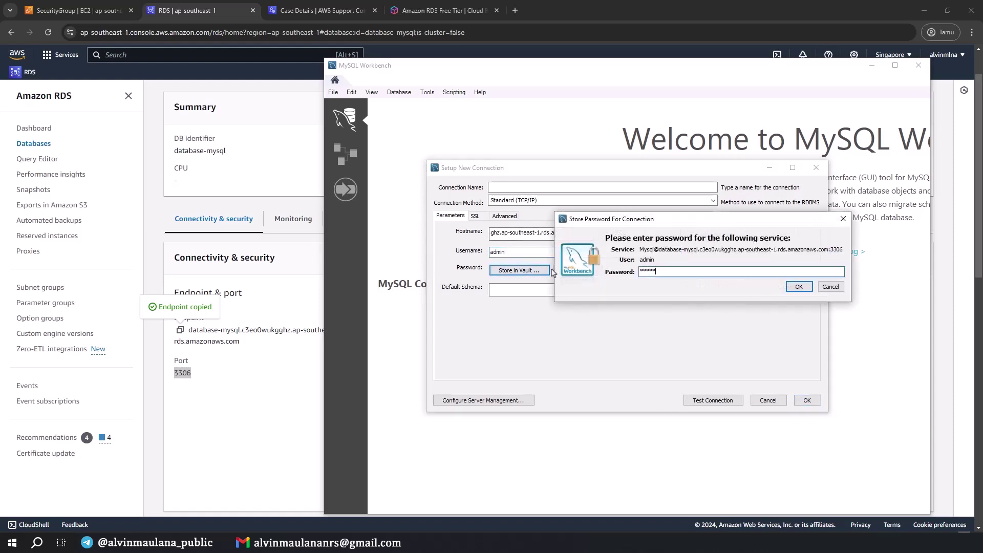
left_click(794, 287)
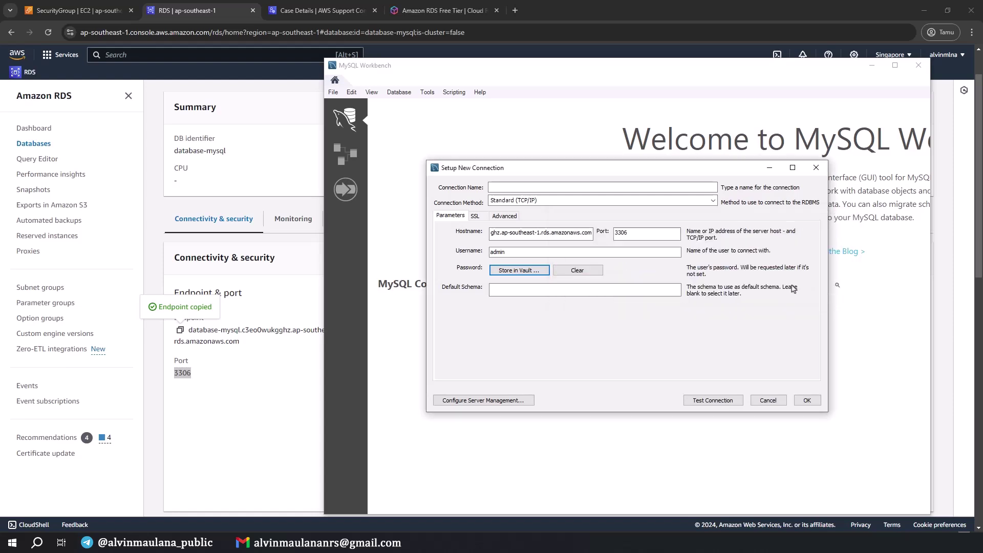
left_click(732, 403)
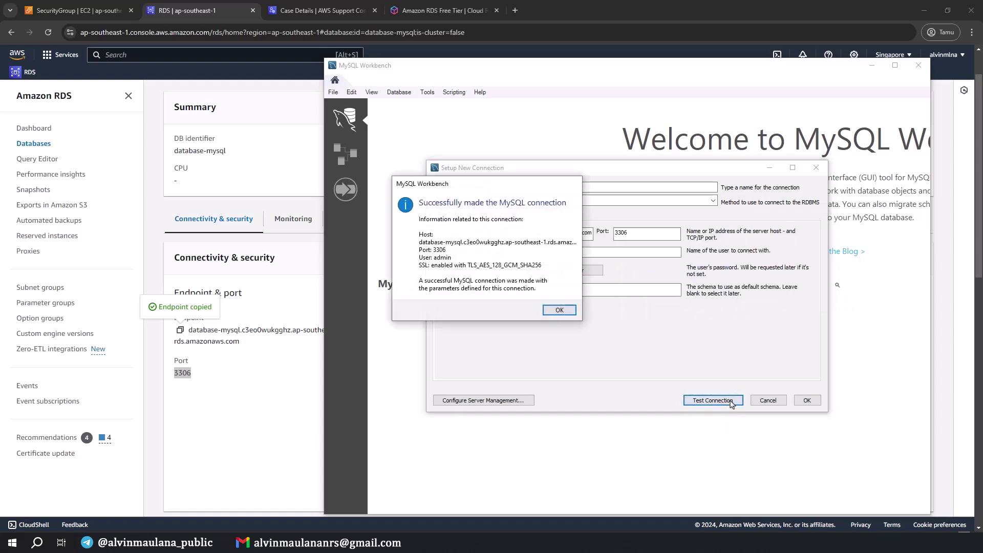